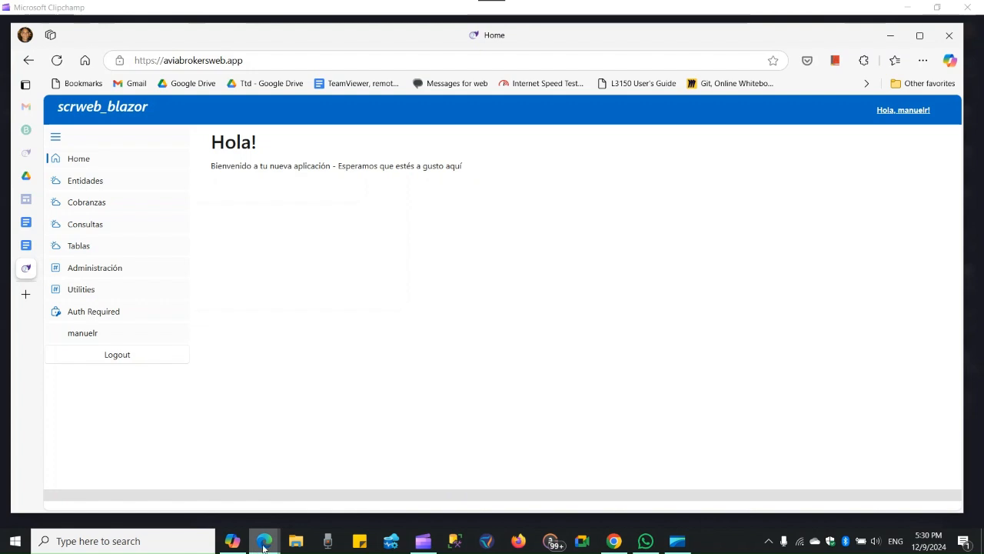
# Switch to the Google Docs notes and review the heading about the Número field and the "Página Riesgos" line
pyautogui.click(330, 496)
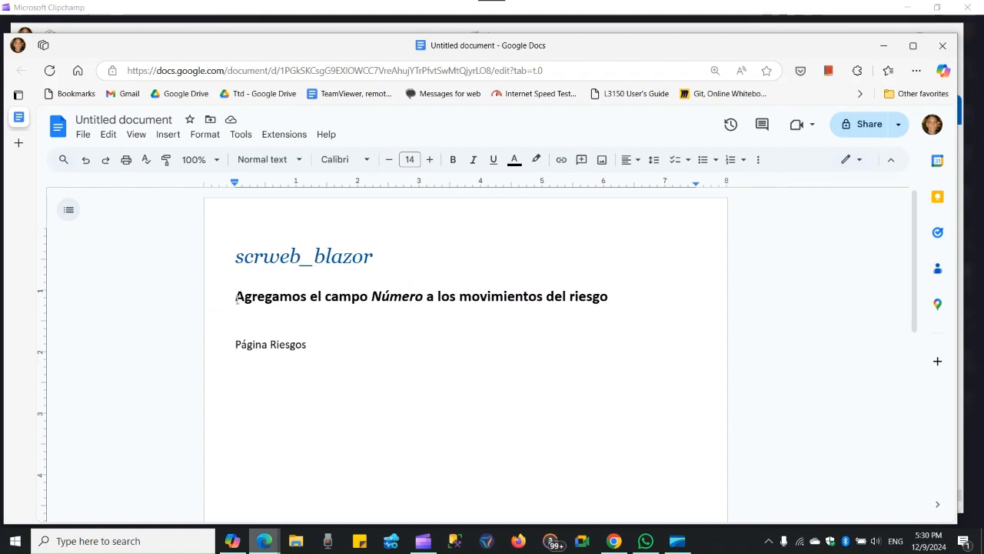
pyautogui.moveTo(235, 297); pyautogui.dragTo(608, 300)
pyautogui.click(433, 326)
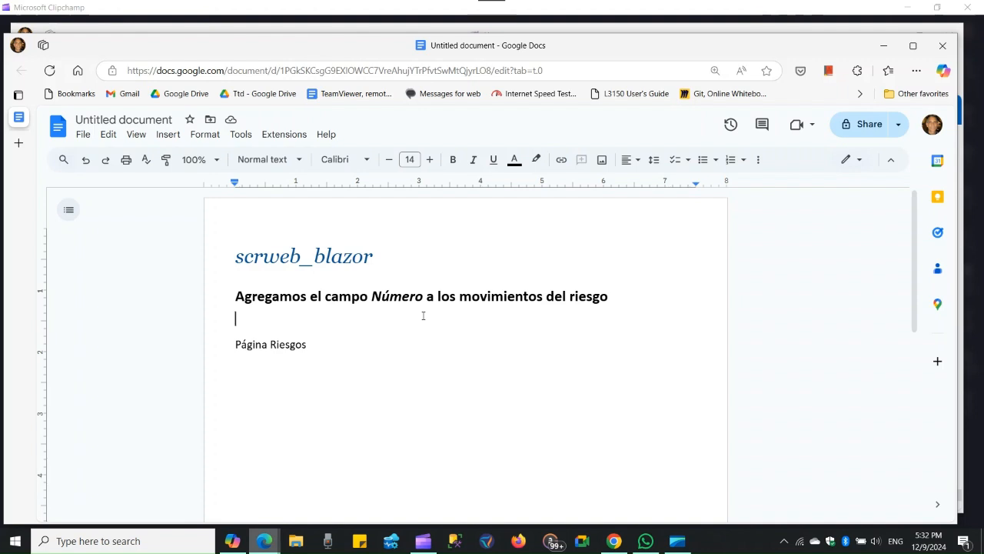
pyautogui.moveTo(228, 342); pyautogui.dragTo(311, 348)
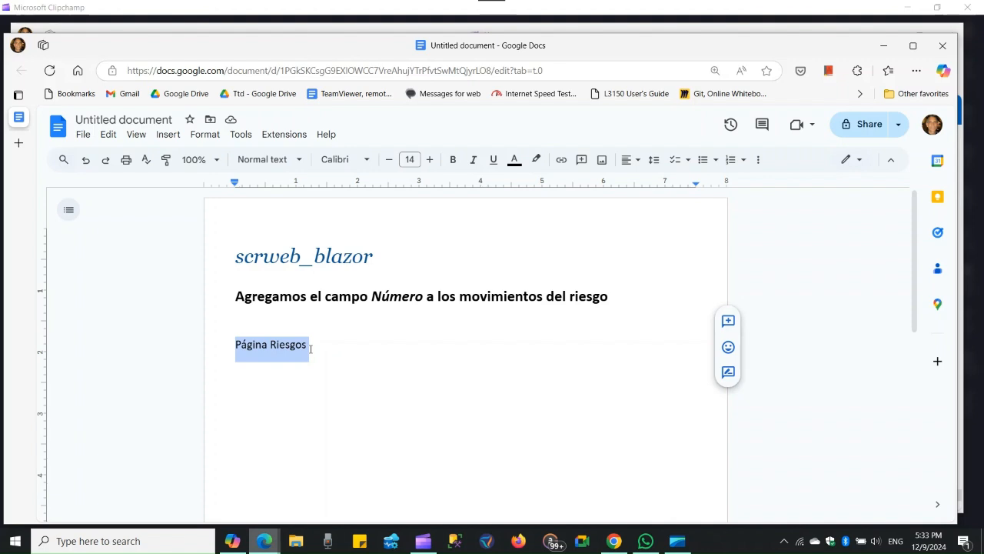
pyautogui.click(360, 348)
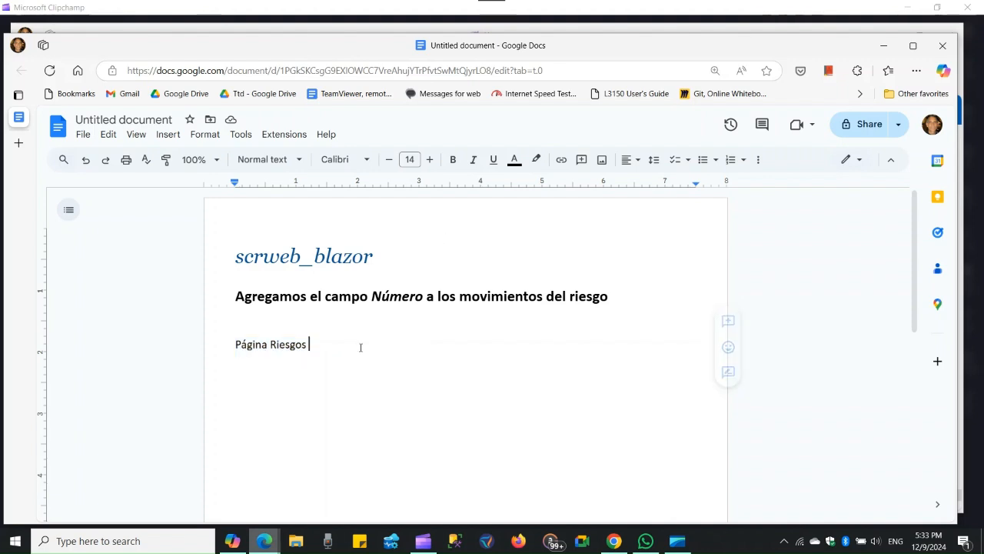
pyautogui.moveTo(236, 344); pyautogui.dragTo(337, 346)
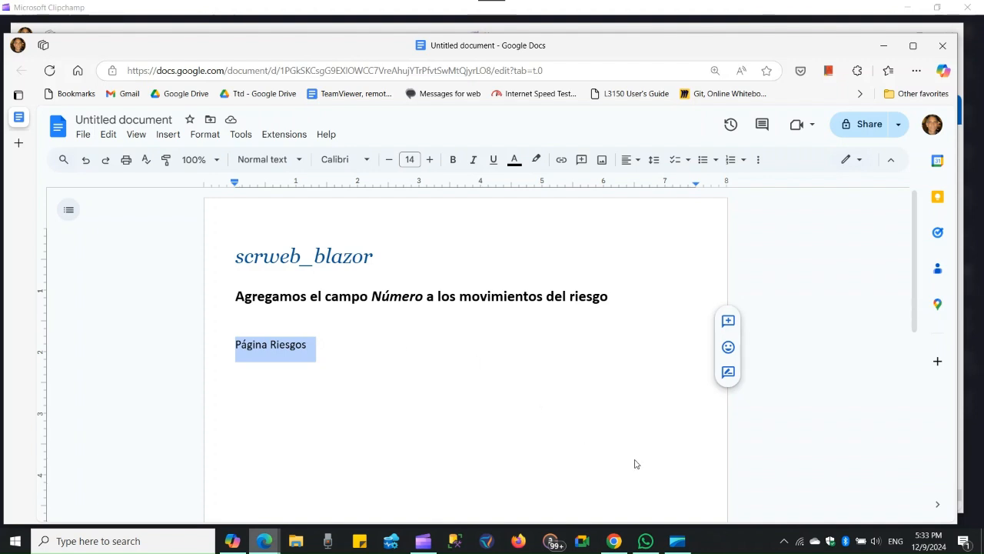
# Switch to the scrweb_blazor web app and open the Riesgos page under Entidades
pyautogui.moveTo(265, 542)
pyautogui.click(226, 492)
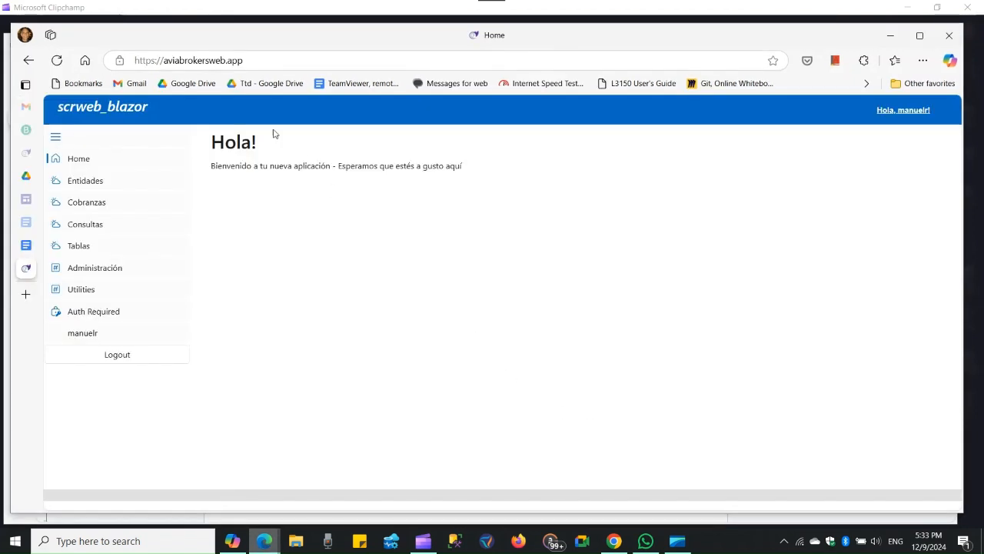
pyautogui.moveTo(259, 61); pyautogui.dragTo(158, 60)
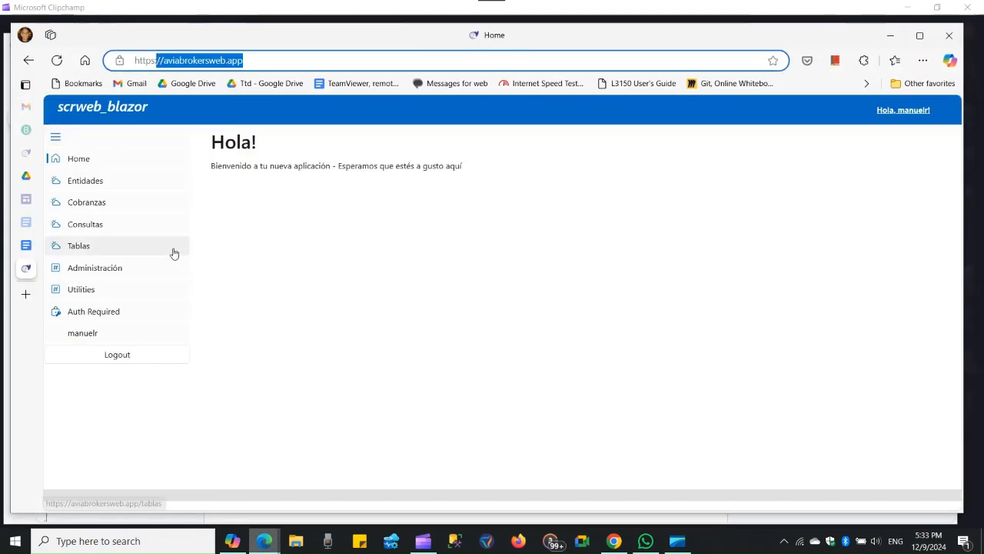
pyautogui.click(83, 184)
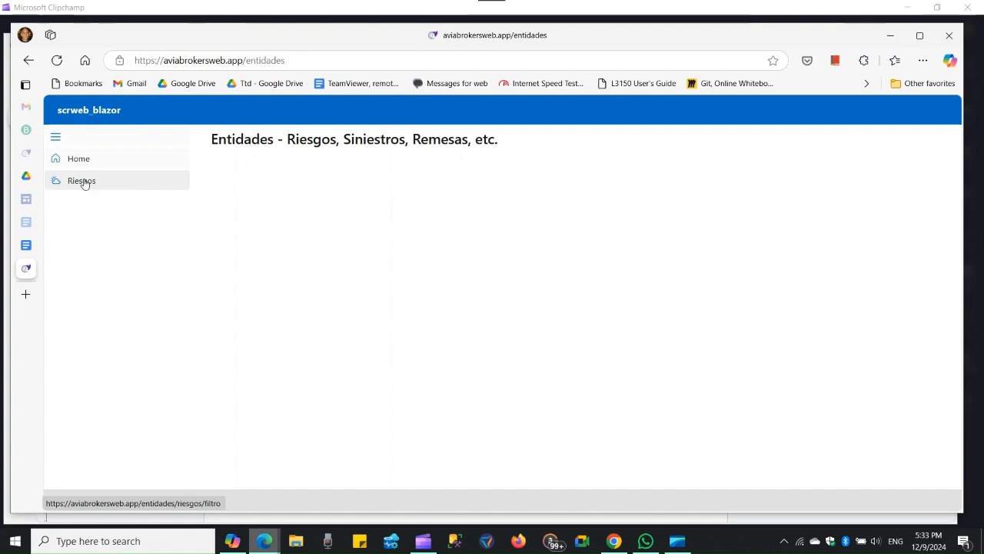
pyautogui.click(83, 183)
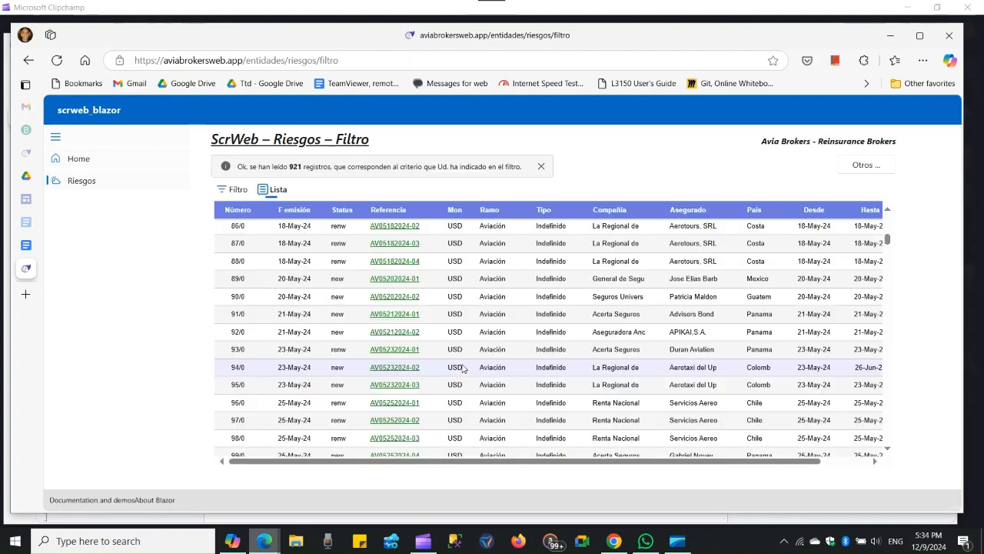
# Filter the risks by a Desde (n/aceptación) start date of 12/1/2024 and apply the filter
pyautogui.click(236, 199)
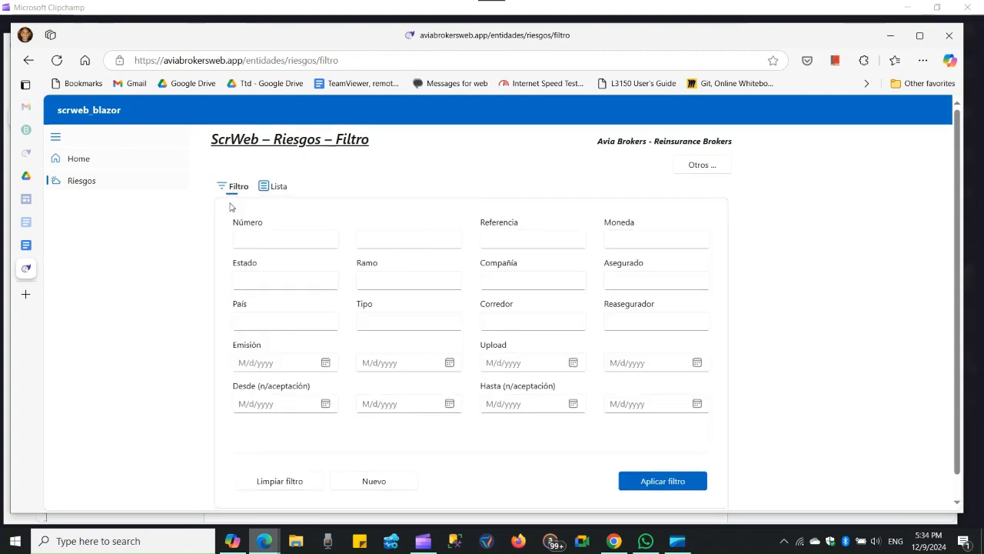
pyautogui.click(326, 403)
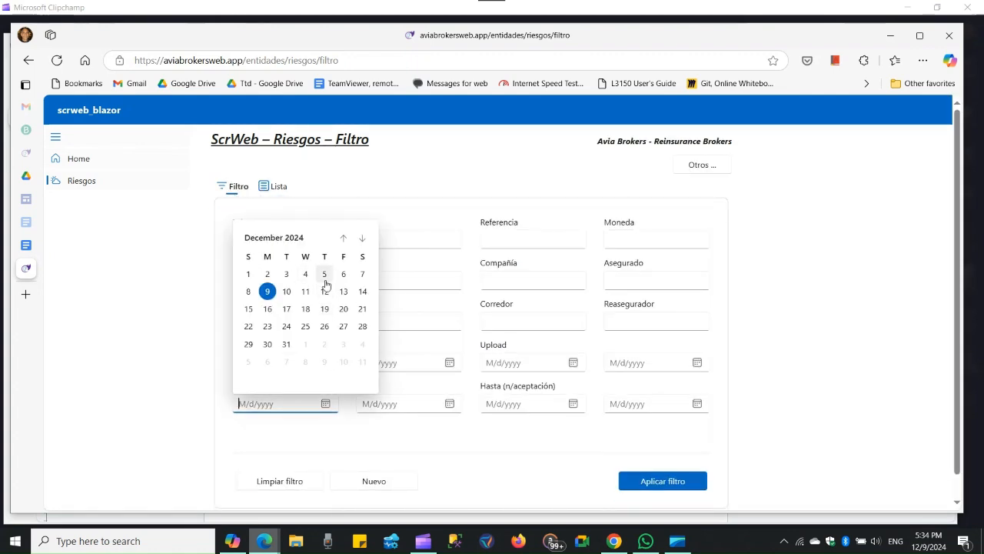
pyautogui.click(249, 274)
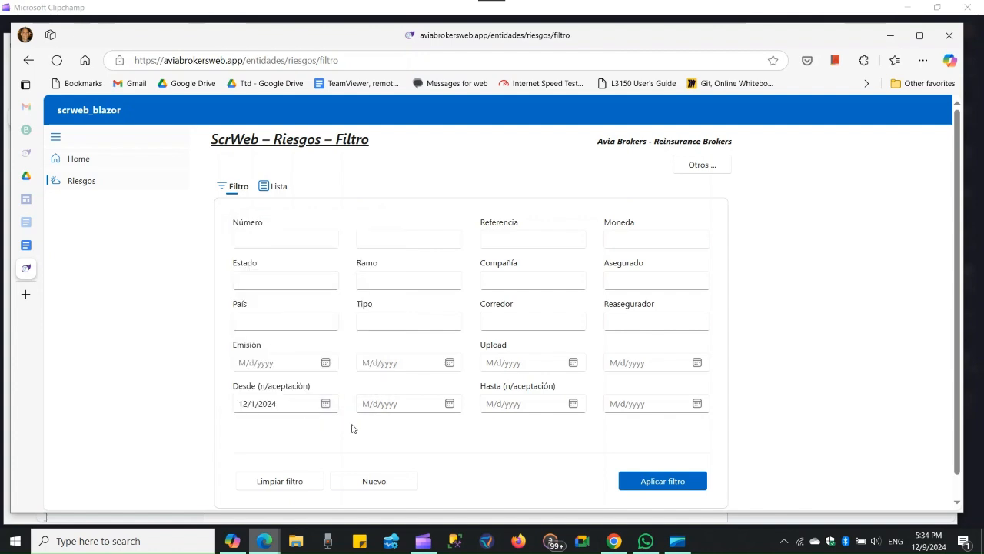
pyautogui.click(663, 482)
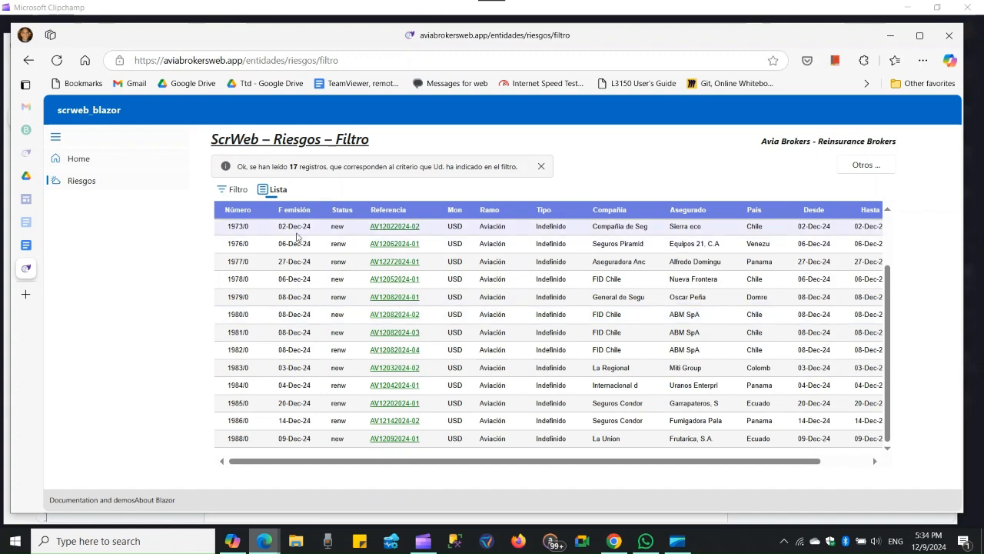
# Examine the Número column of the filtered risks list, including the endorsement part after the slash
pyautogui.moveTo(230, 225); pyautogui.dragTo(244, 227)
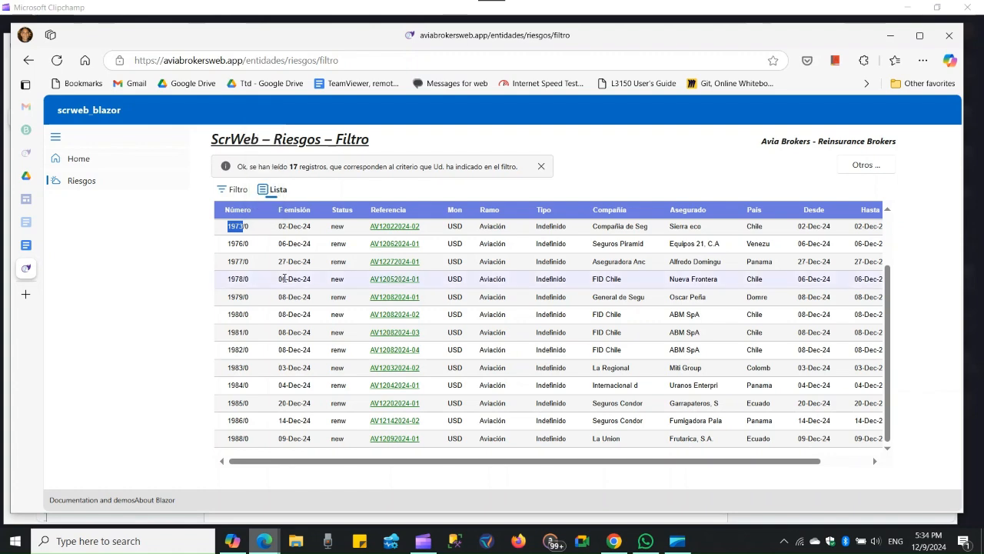
pyautogui.scroll(2, 269, 292)
pyautogui.scroll(-2, 246, 262)
pyautogui.scroll(2, 231, 243)
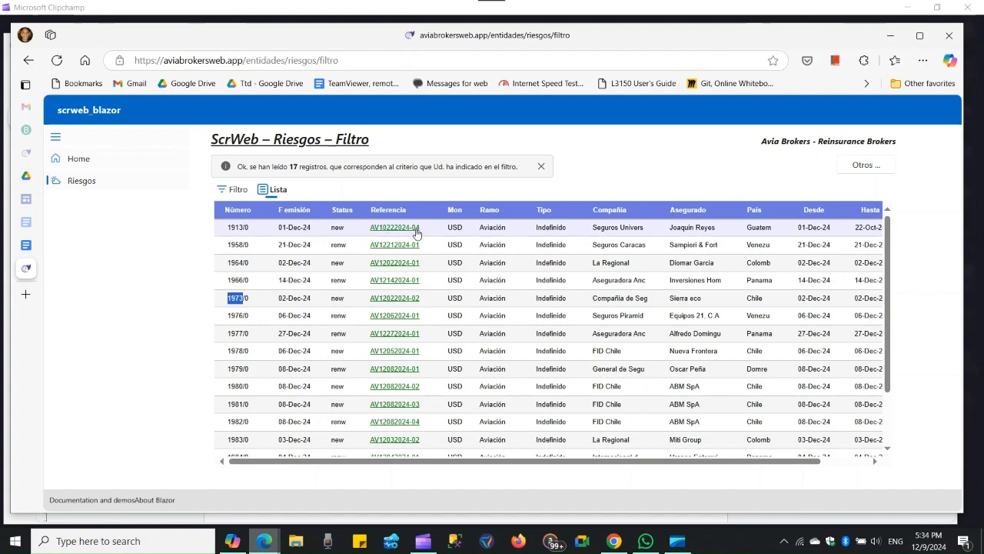
pyautogui.click(247, 228)
pyautogui.moveTo(247, 228); pyautogui.dragTo(251, 231)
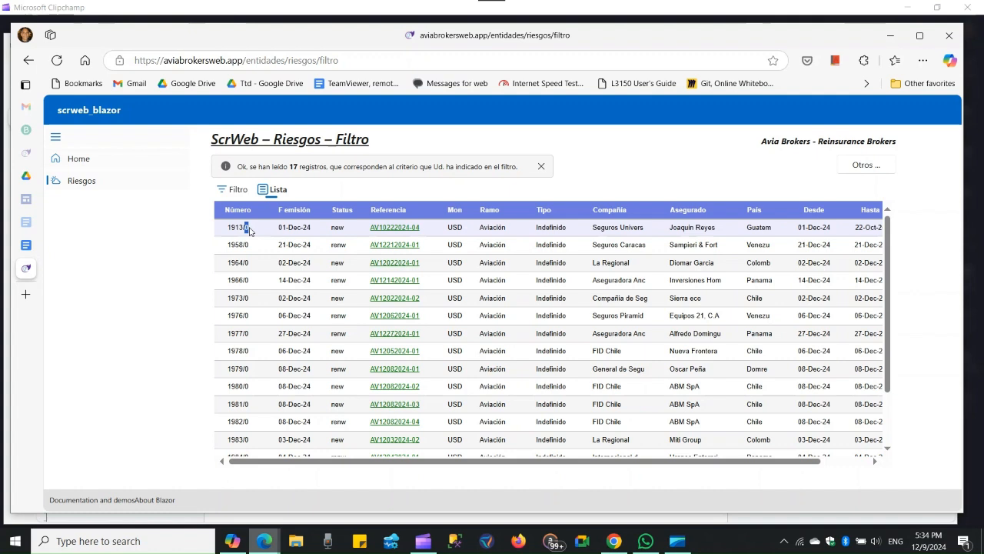
# Open the first risk in the filtered list and look over its details form
pyautogui.click(392, 230)
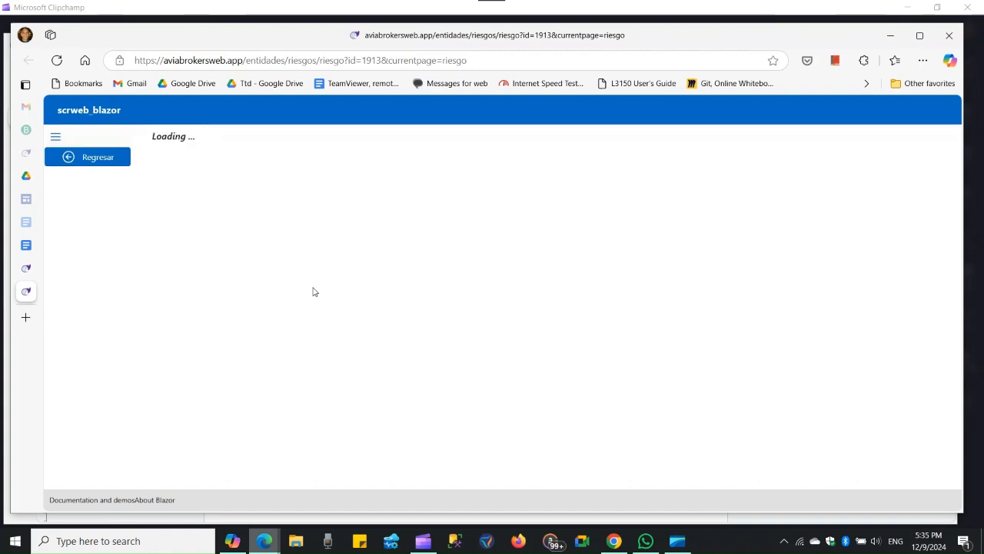
pyautogui.scroll(-2, 715, 329)
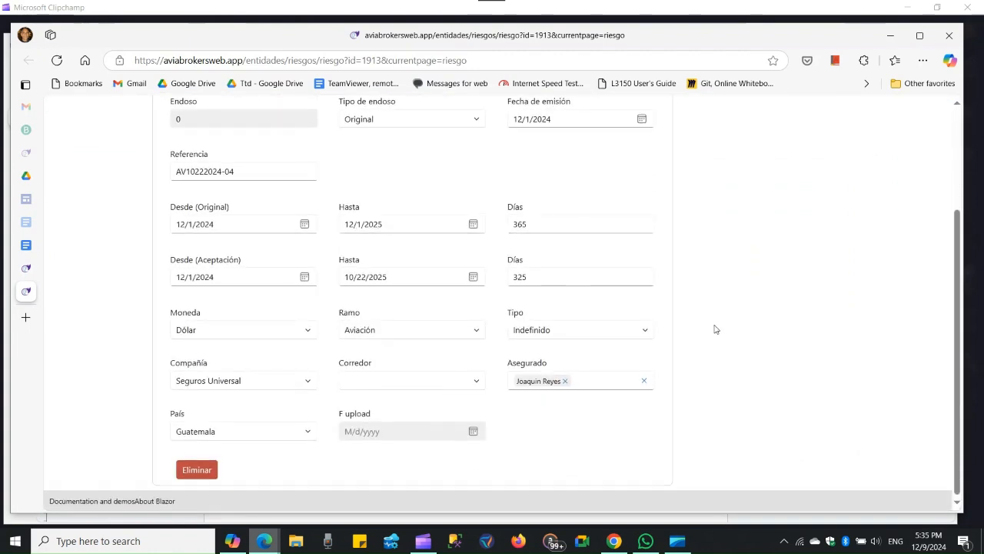
pyautogui.scroll(2, 715, 329)
# Examine the Endoso, Número and Id fields in the risk's details
pyautogui.click(266, 264)
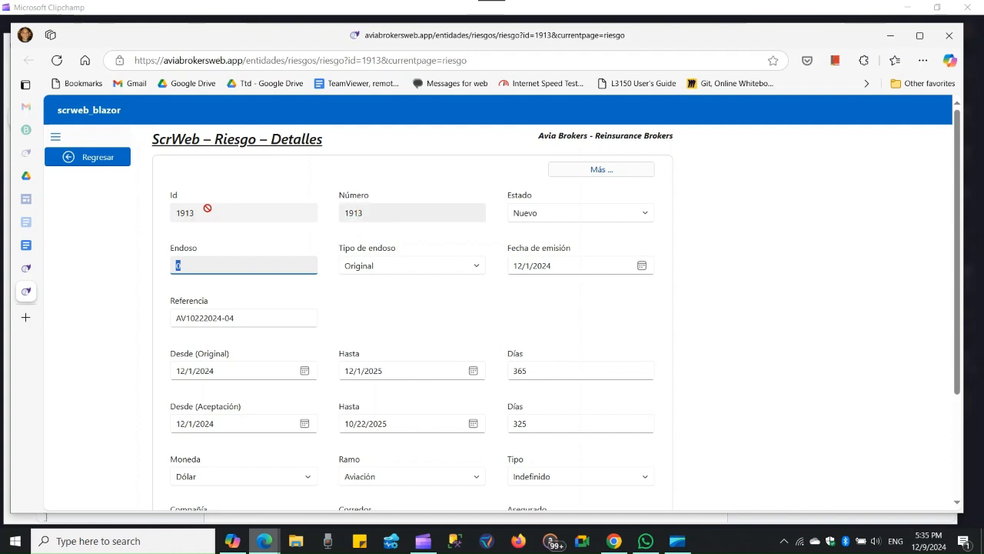
pyautogui.click(373, 212)
pyautogui.doubleClick(373, 212)
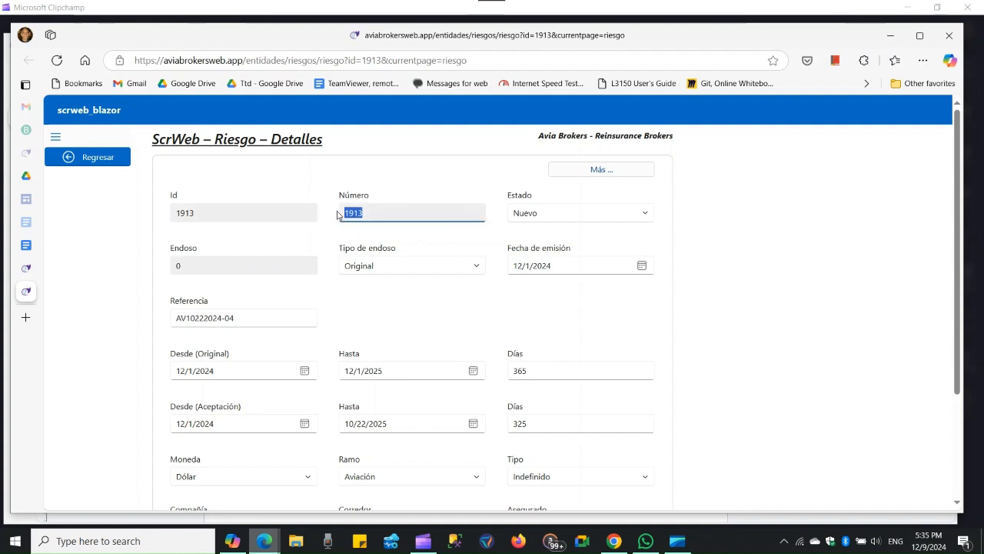
pyautogui.click(341, 200)
pyautogui.moveTo(341, 200); pyautogui.dragTo(379, 198)
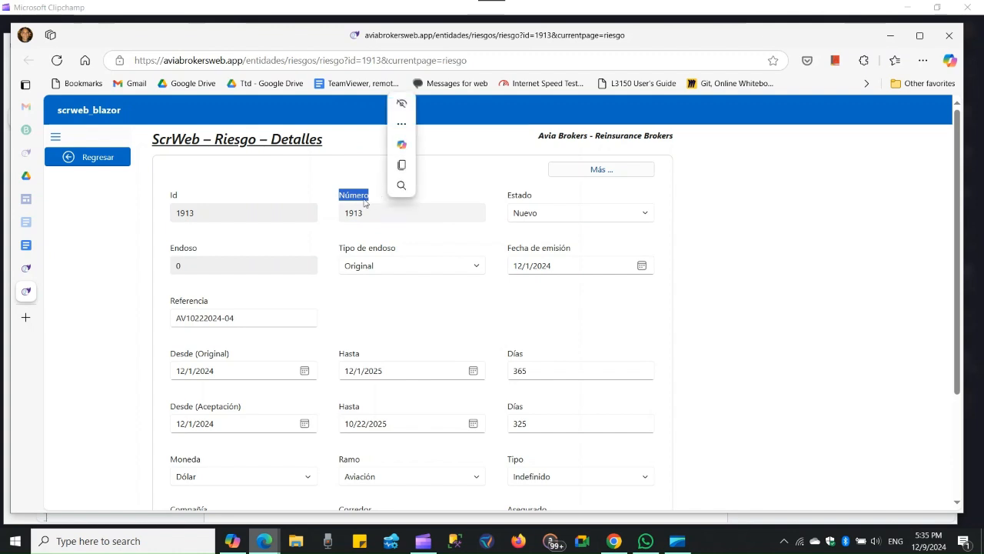
pyautogui.doubleClick(236, 213)
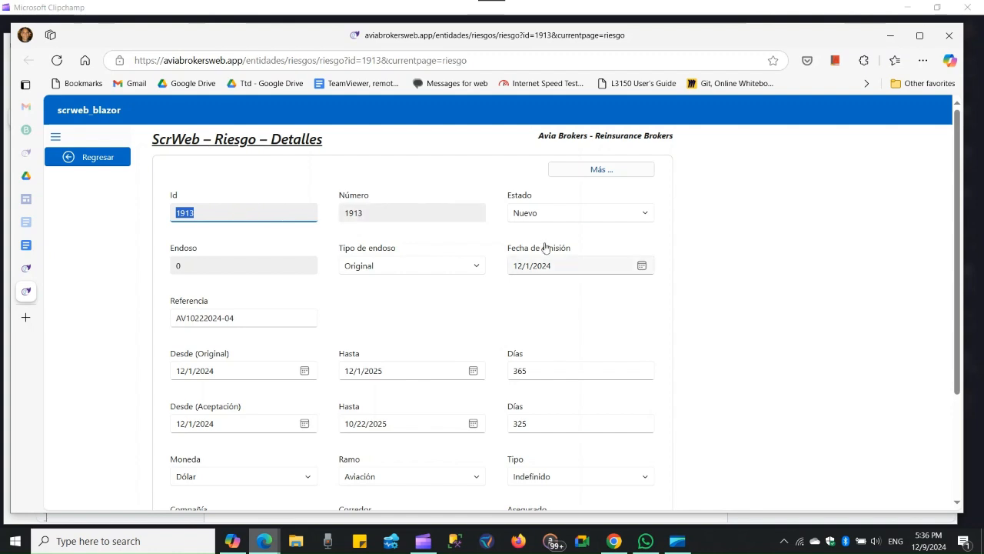
pyautogui.click(219, 212)
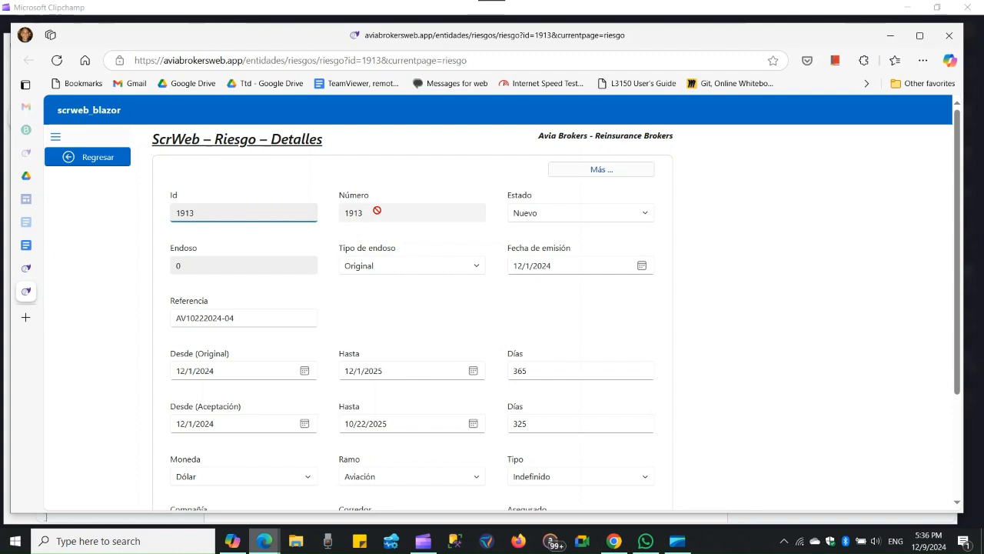
# Examine the risk's Referencia field and the rest of the details form
pyautogui.moveTo(263, 321); pyautogui.dragTo(139, 320)
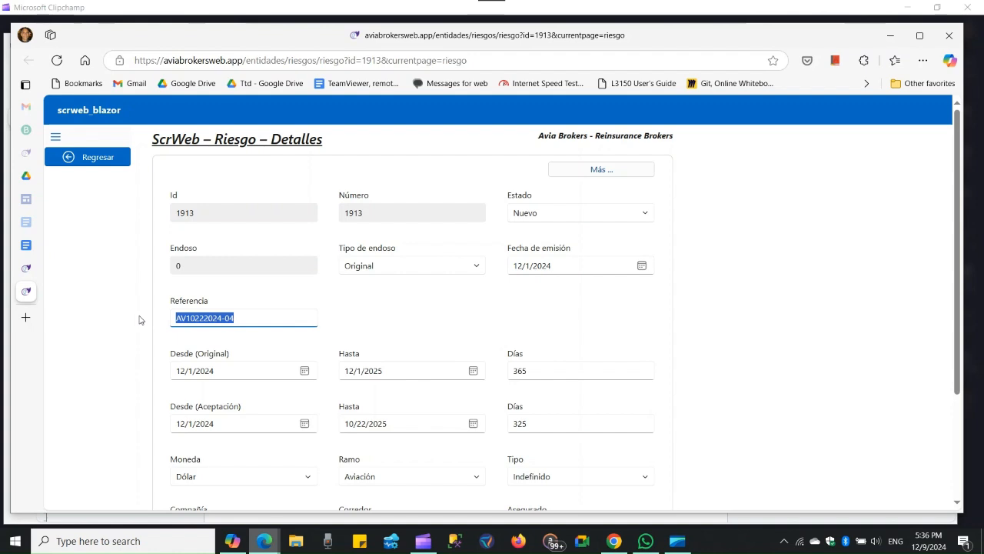
pyautogui.moveTo(232, 320); pyautogui.dragTo(123, 320)
pyautogui.click(292, 314)
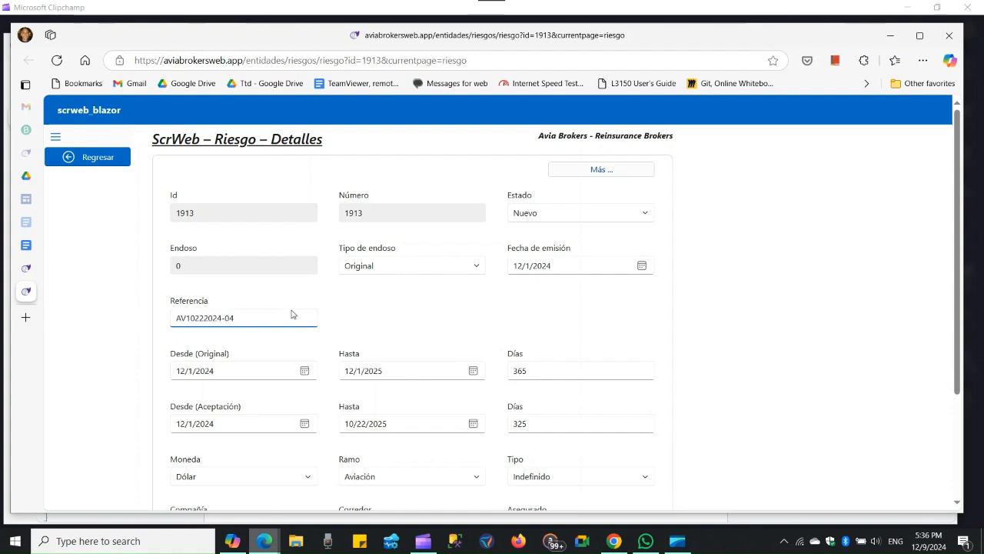
pyautogui.moveTo(261, 319); pyautogui.dragTo(143, 325)
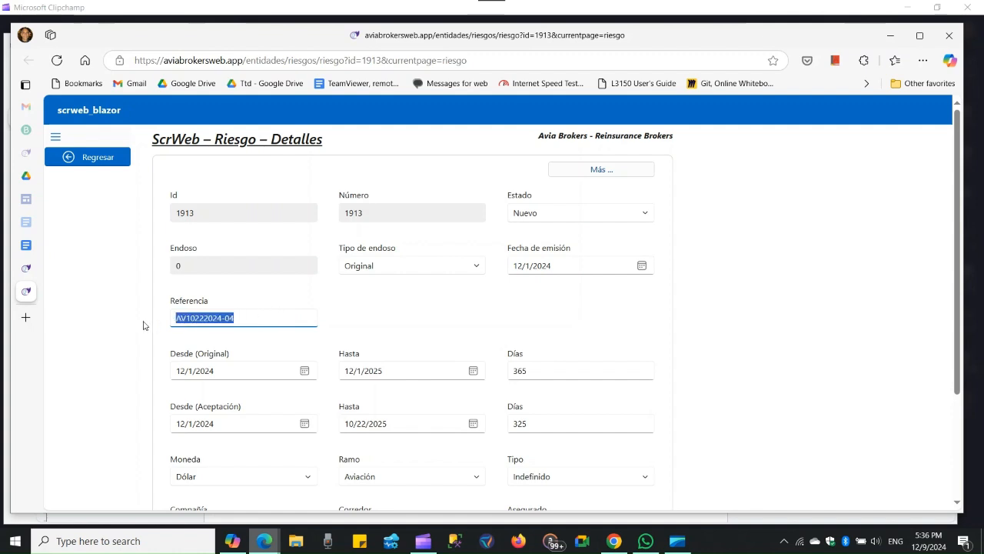
pyautogui.click(248, 318)
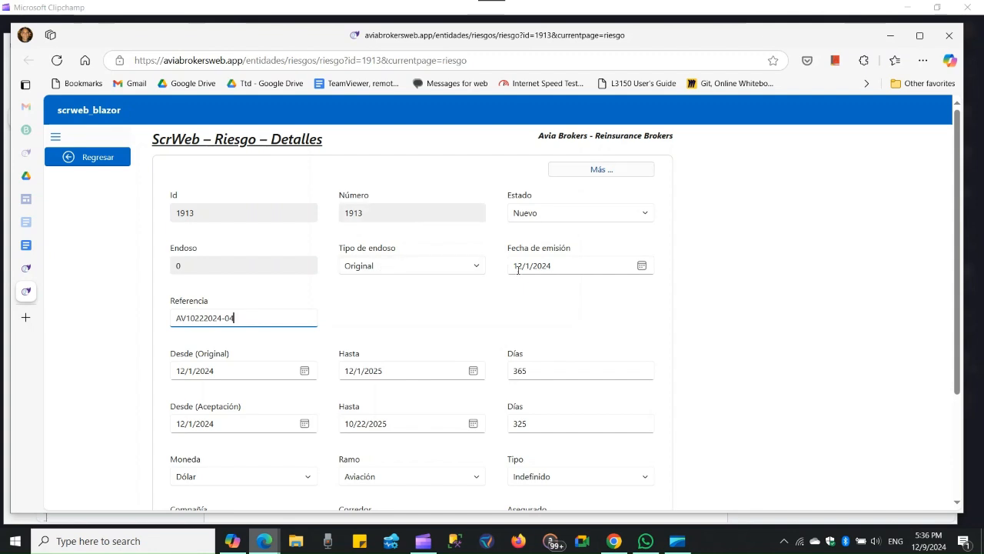
pyautogui.scroll(-2, 534, 341)
pyautogui.scroll(2, 533, 341)
# Copy the risk's movement into a new endorsement and check the number assigned to it
pyautogui.click(605, 172)
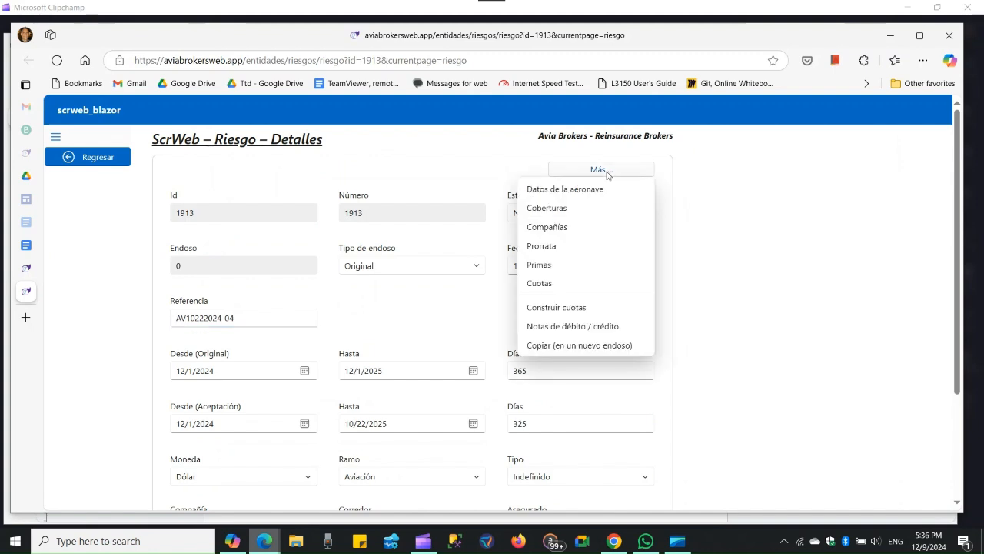
pyautogui.click(572, 347)
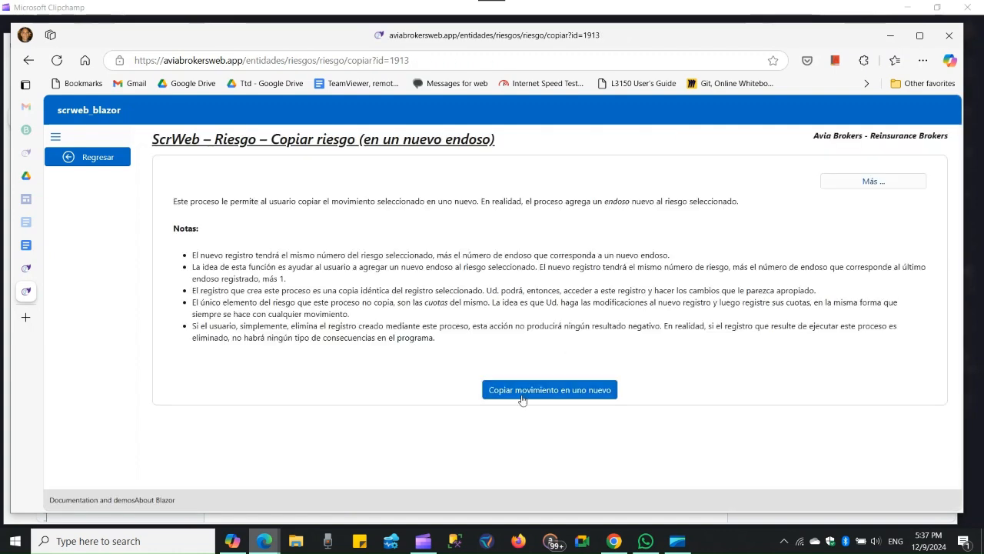
pyautogui.click(541, 393)
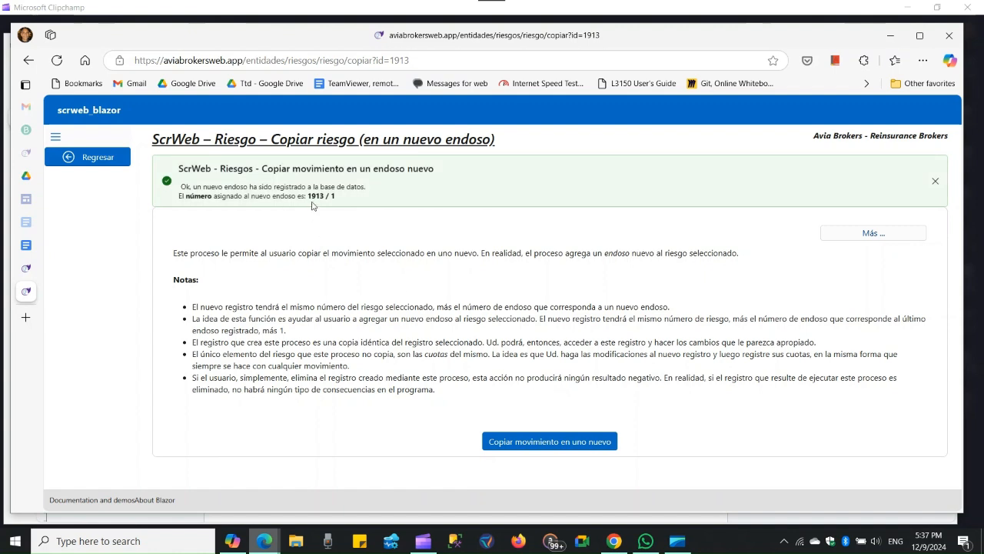
pyautogui.moveTo(305, 196); pyautogui.dragTo(370, 199)
# Return from the copy page to the risk's details, and from there to the risks list
pyautogui.click(874, 233)
pyautogui.click(840, 252)
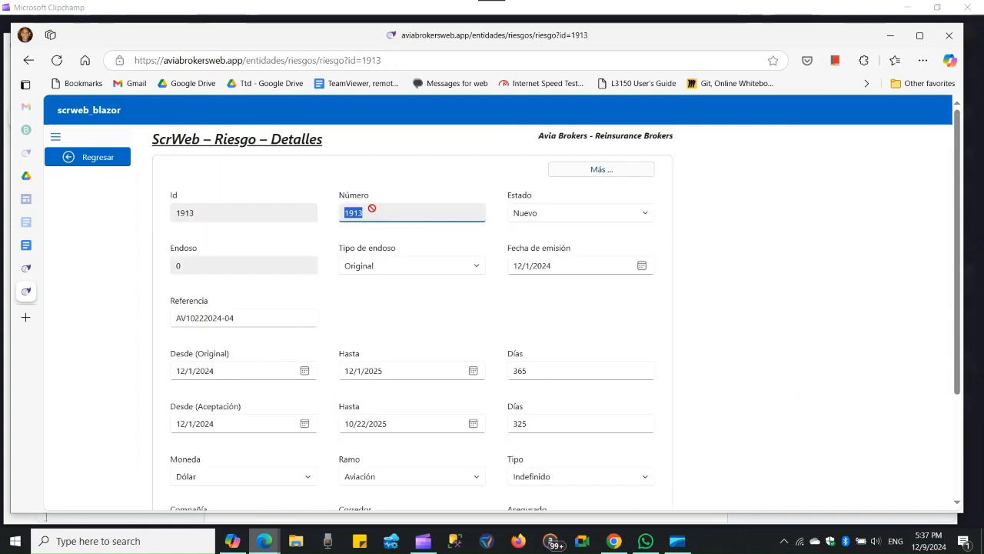
pyautogui.click(91, 158)
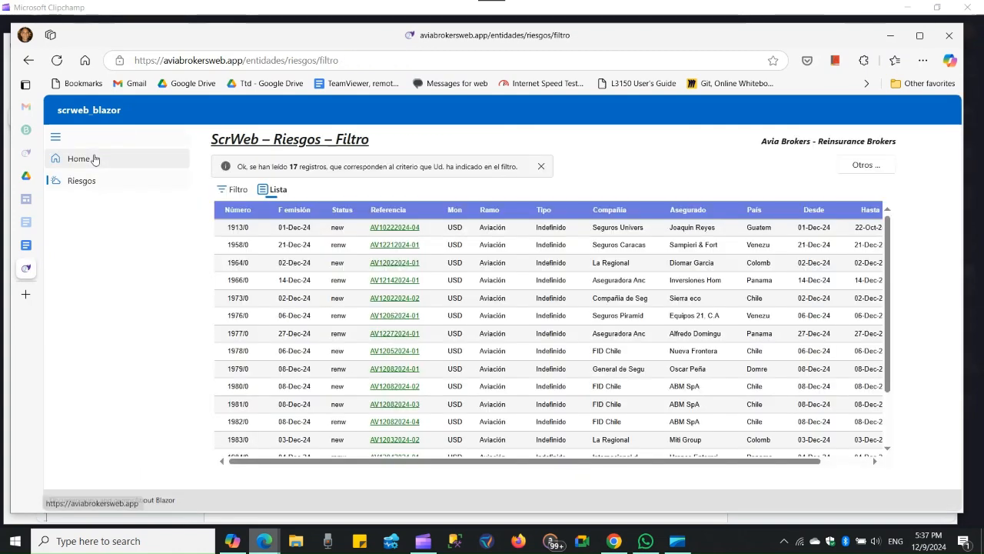
# Return to the risks filter and clear all of its criteria
pyautogui.click(238, 190)
pyautogui.click(238, 238)
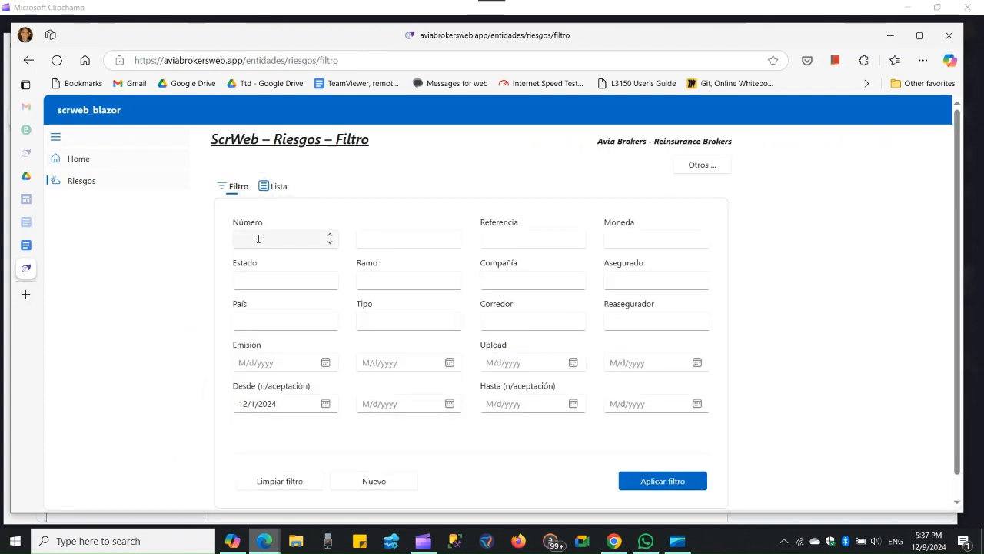
pyautogui.click(187, 309)
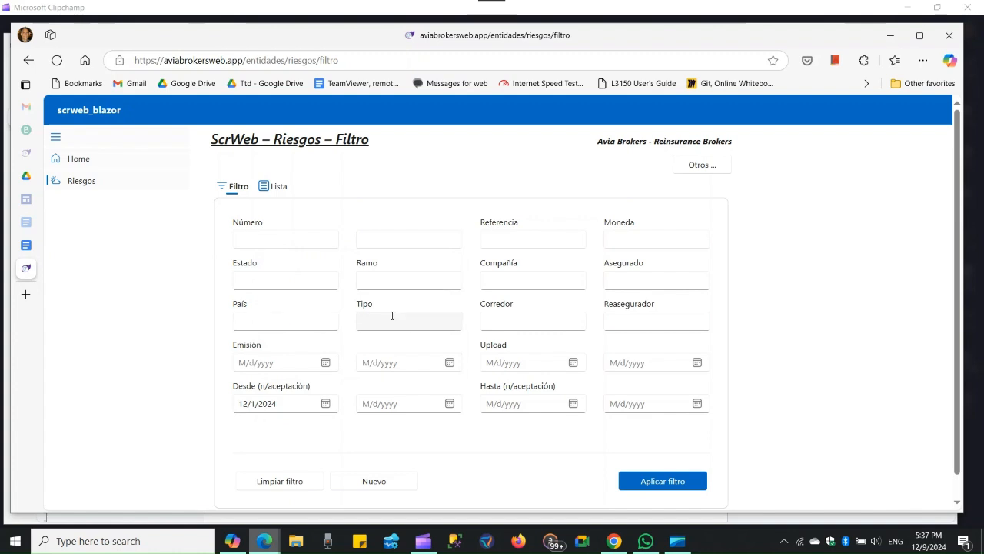
pyautogui.click(496, 239)
pyautogui.click(315, 238)
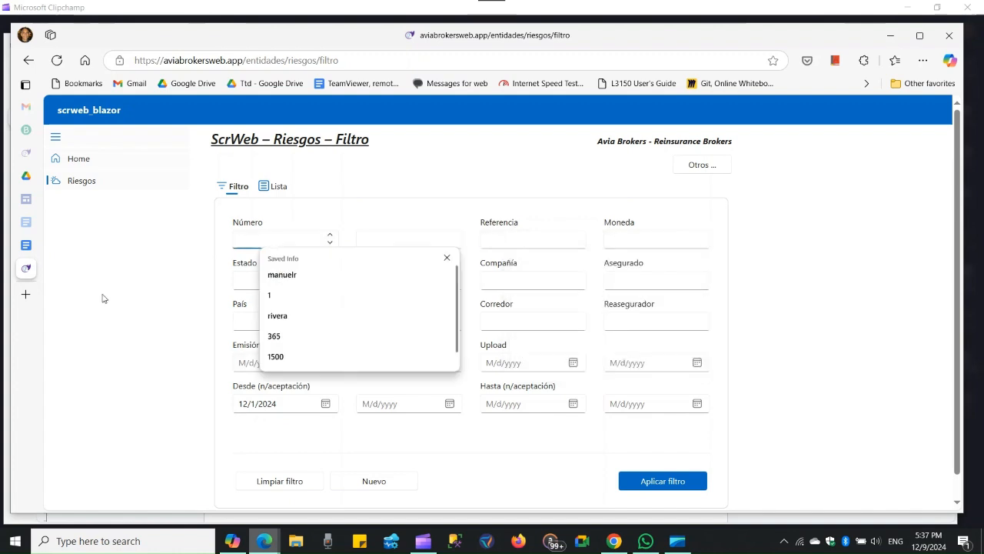
pyautogui.write('1913')
pyautogui.press('Tab')
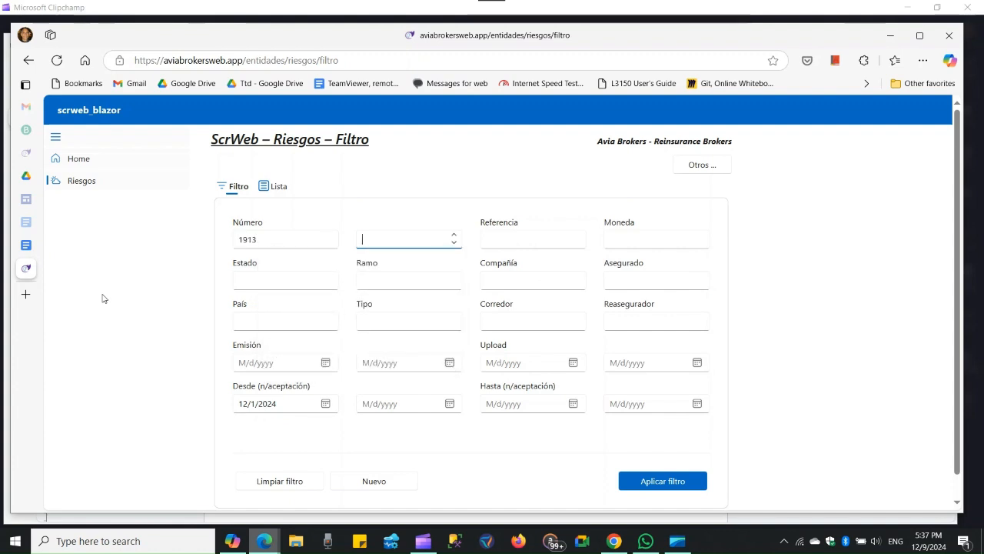
pyautogui.click(284, 486)
# Filter the risks by Número from 1913 to 1913 and compare the numbers of the listed movements
pyautogui.write('1913')
pyautogui.press('Tab')
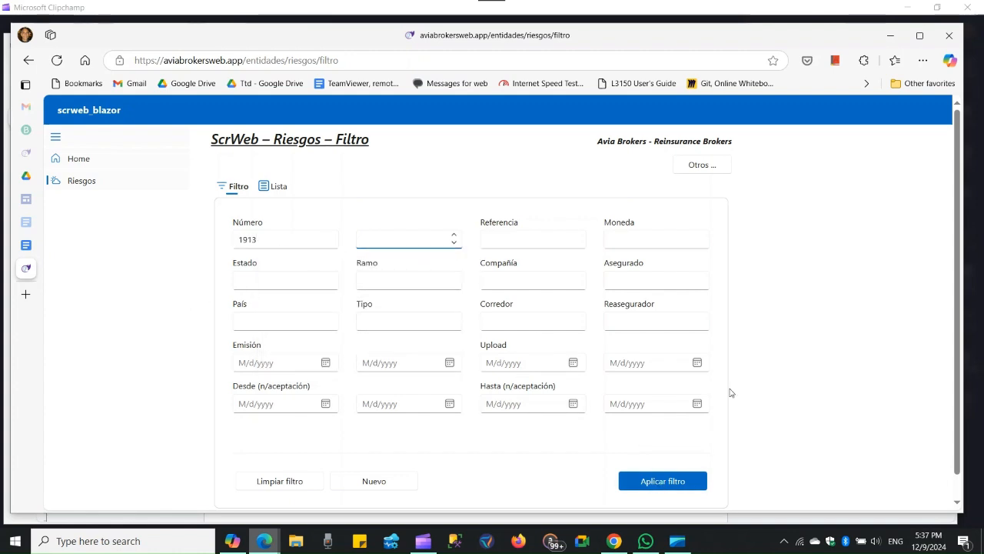
pyautogui.write('1913')
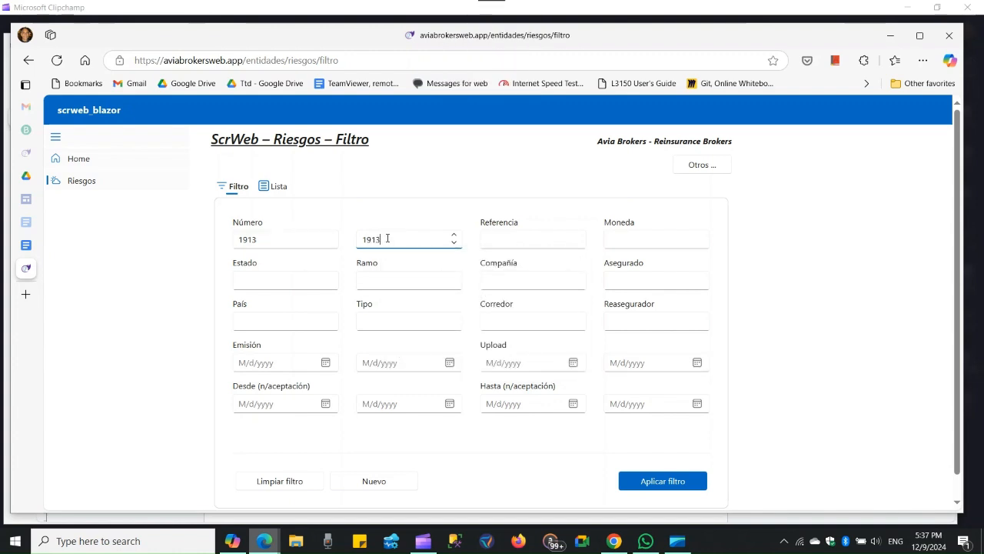
pyautogui.moveTo(260, 238); pyautogui.dragTo(223, 240)
pyautogui.click(663, 481)
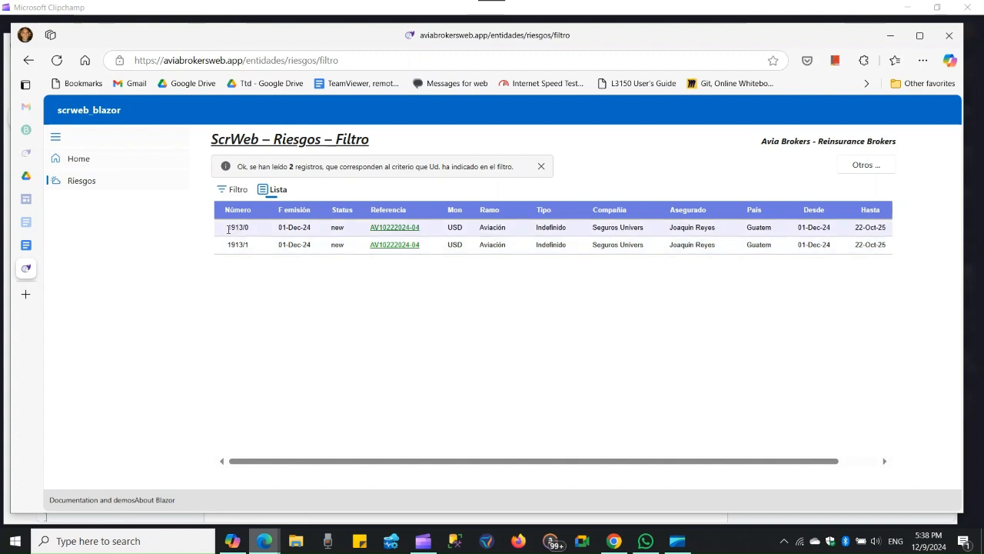
pyautogui.moveTo(229, 229); pyautogui.dragTo(243, 245)
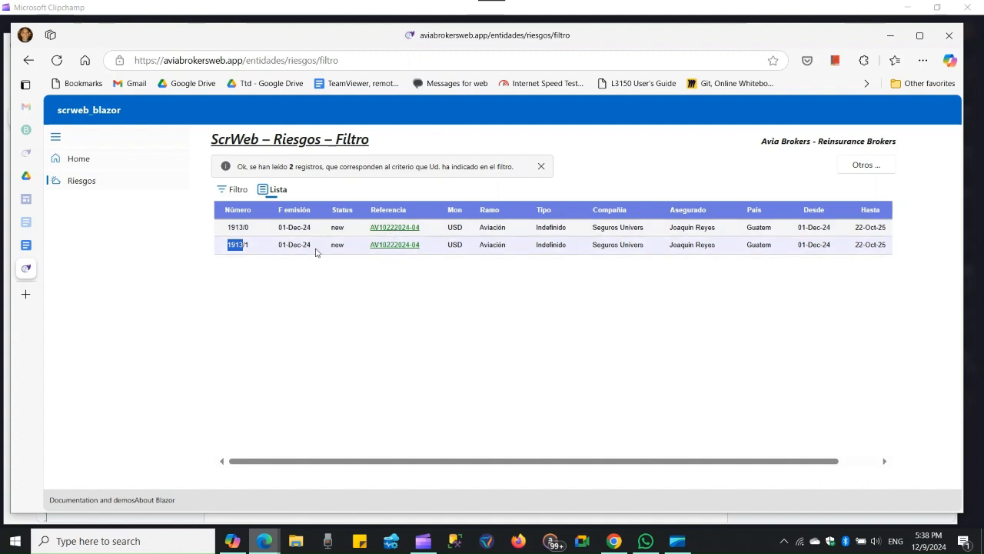
pyautogui.click(388, 249)
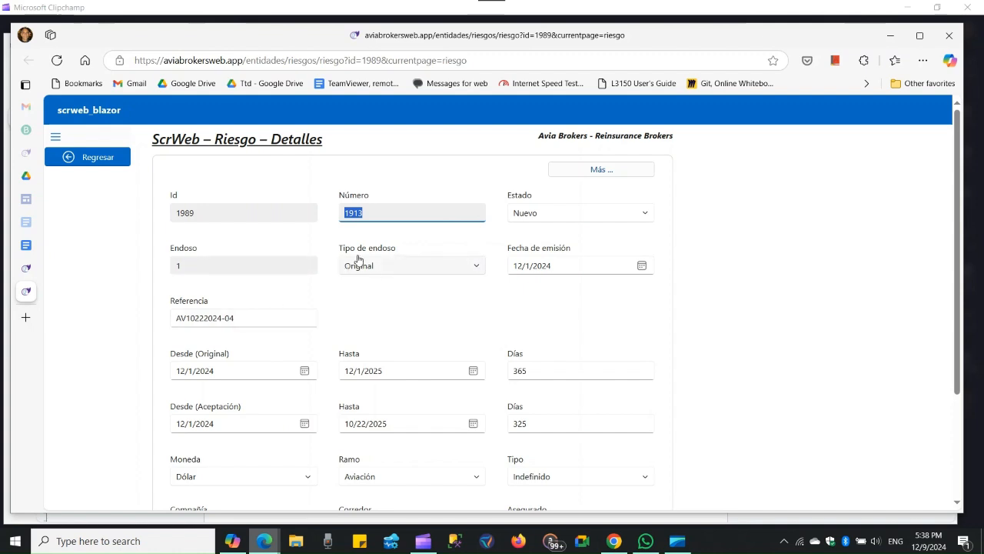
pyautogui.click(395, 268)
pyautogui.click(371, 364)
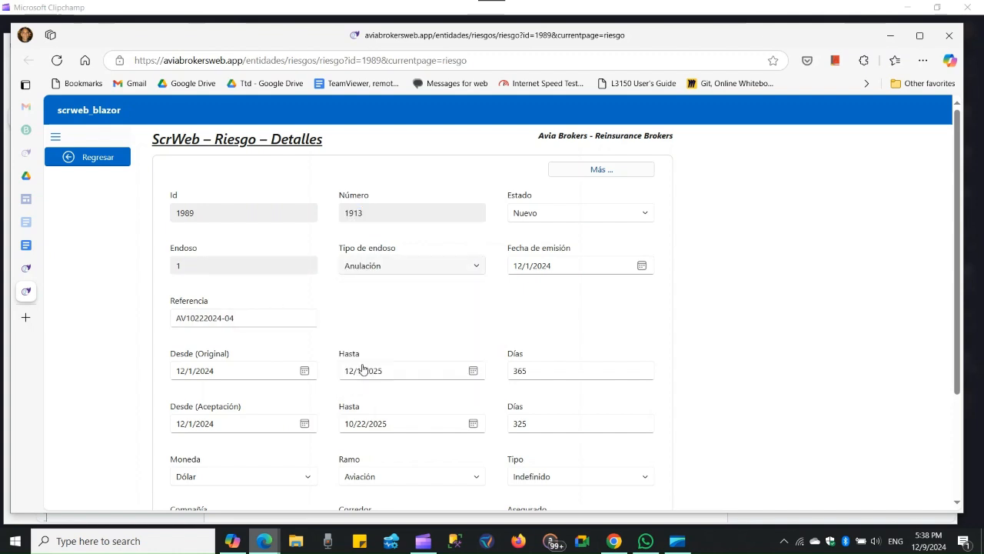
pyautogui.moveTo(264, 317); pyautogui.dragTo(145, 323)
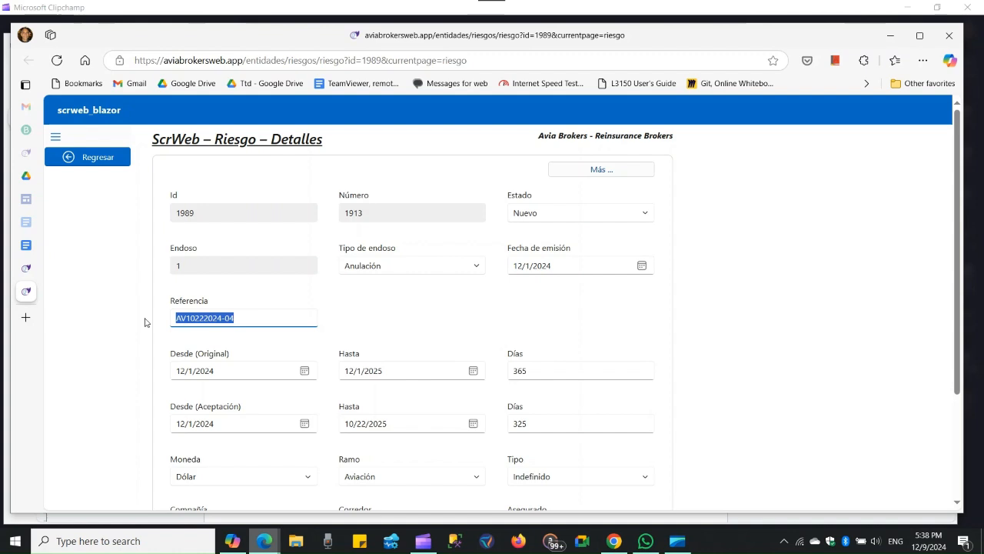
pyautogui.press('BackSpace')
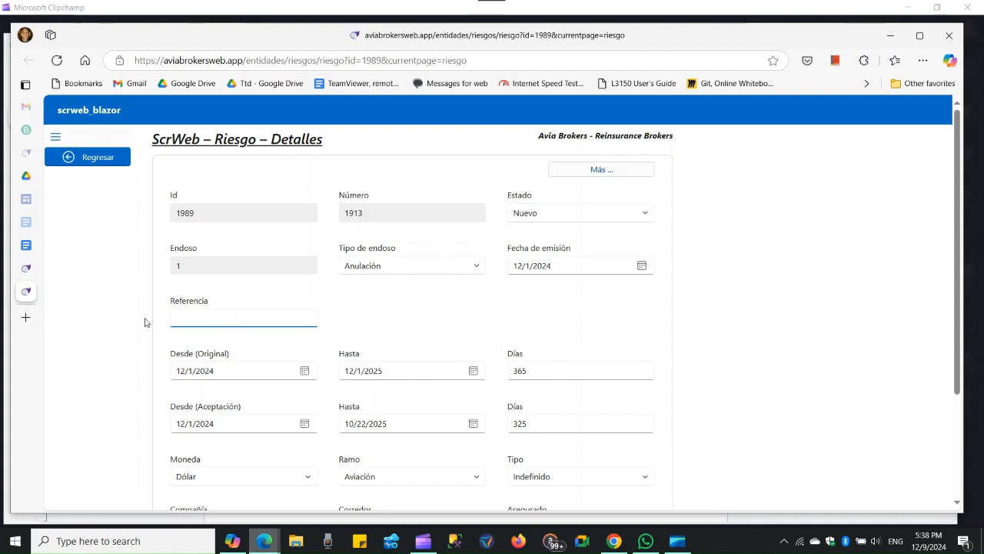
pyautogui.press('Tab')
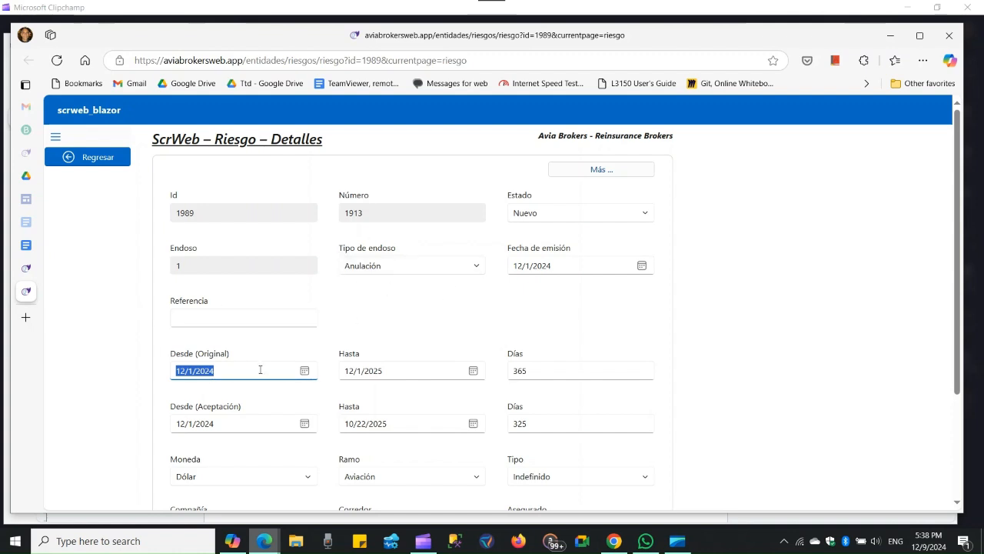
pyautogui.click(205, 319)
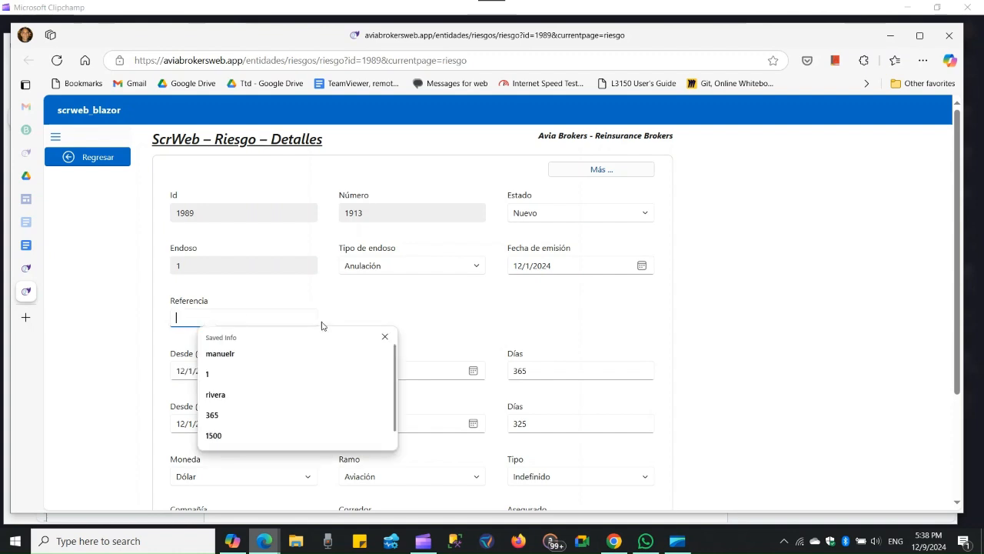
pyautogui.click(536, 266)
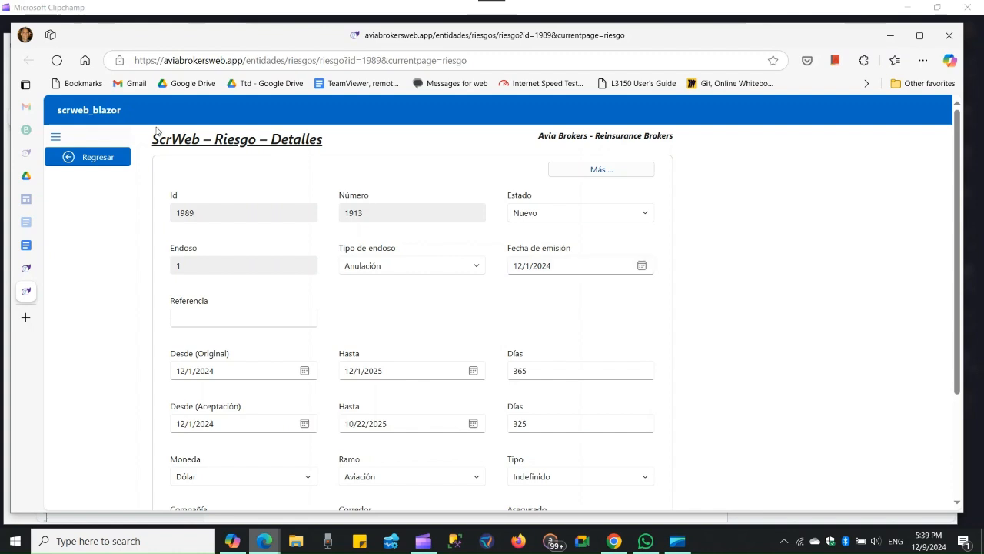
pyautogui.click(97, 157)
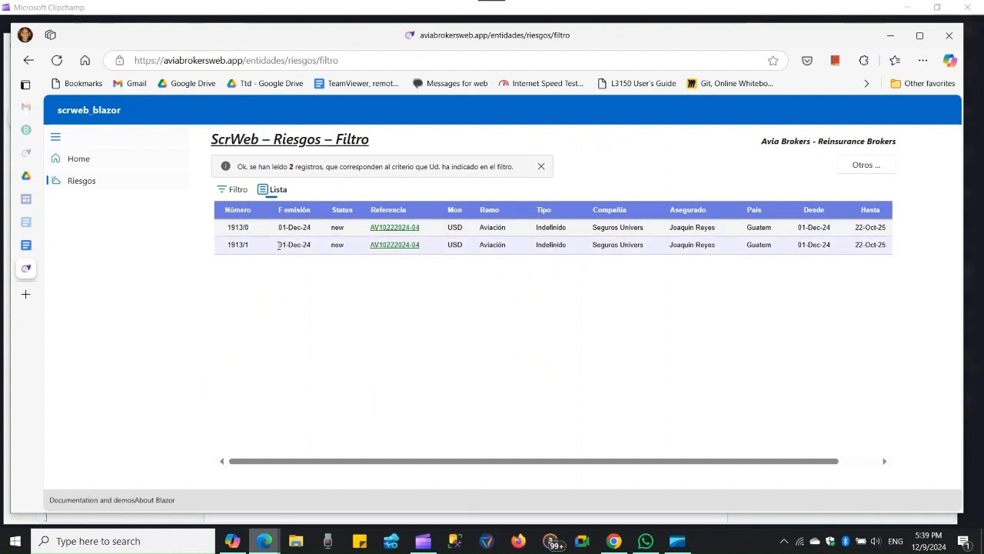
# Check the emission date of movement 1913/1 in the list and open its details
pyautogui.moveTo(279, 244); pyautogui.dragTo(311, 244)
pyautogui.click(291, 273)
pyautogui.click(391, 245)
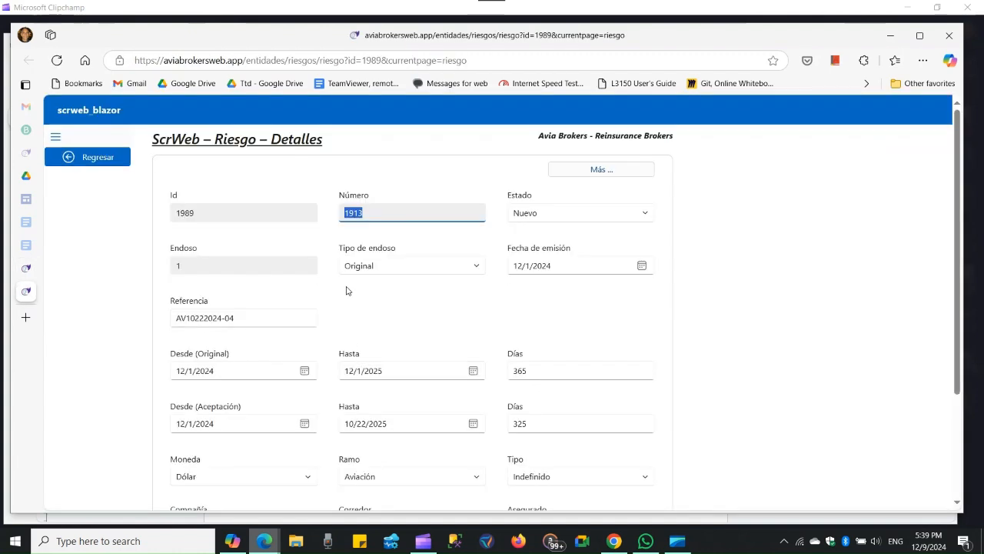
# Set the movement's Tipo de endoso to Anulación and its Fecha de emisión to 12/9/2024
pyautogui.click(402, 265)
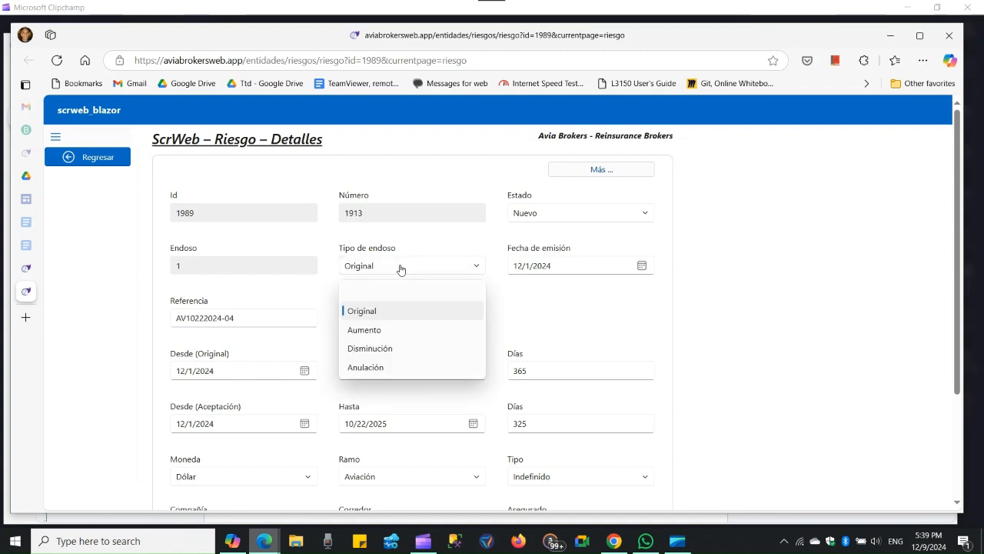
pyautogui.click(365, 367)
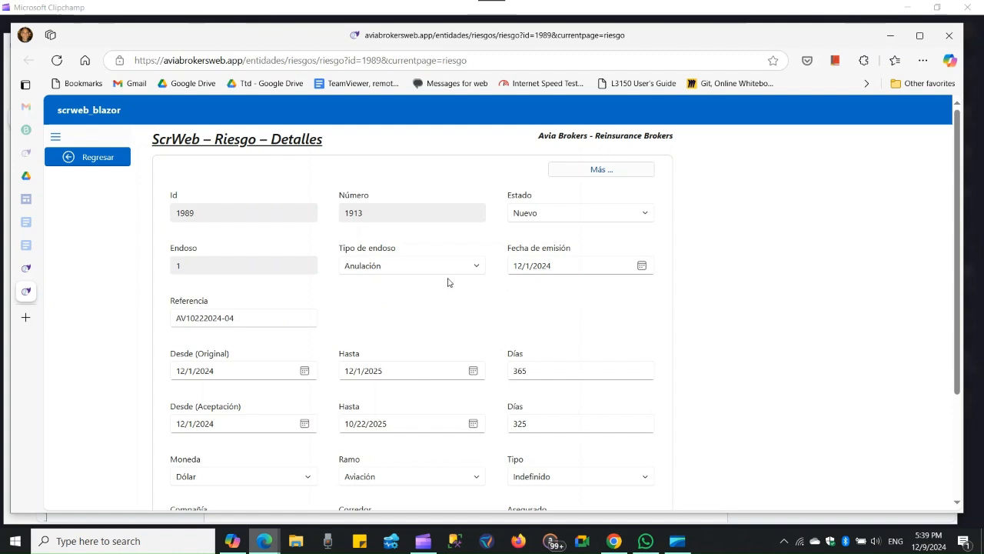
pyautogui.click(642, 266)
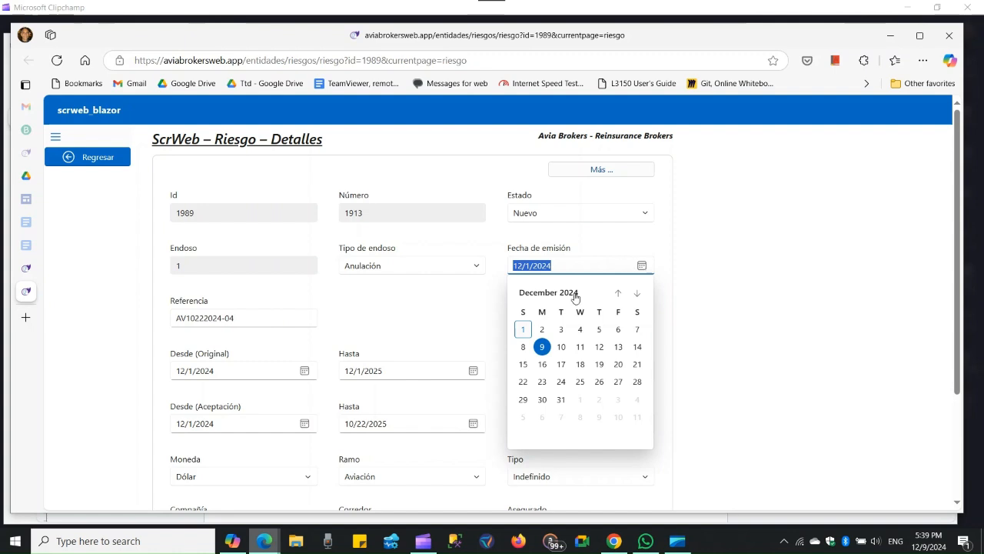
pyautogui.click(542, 348)
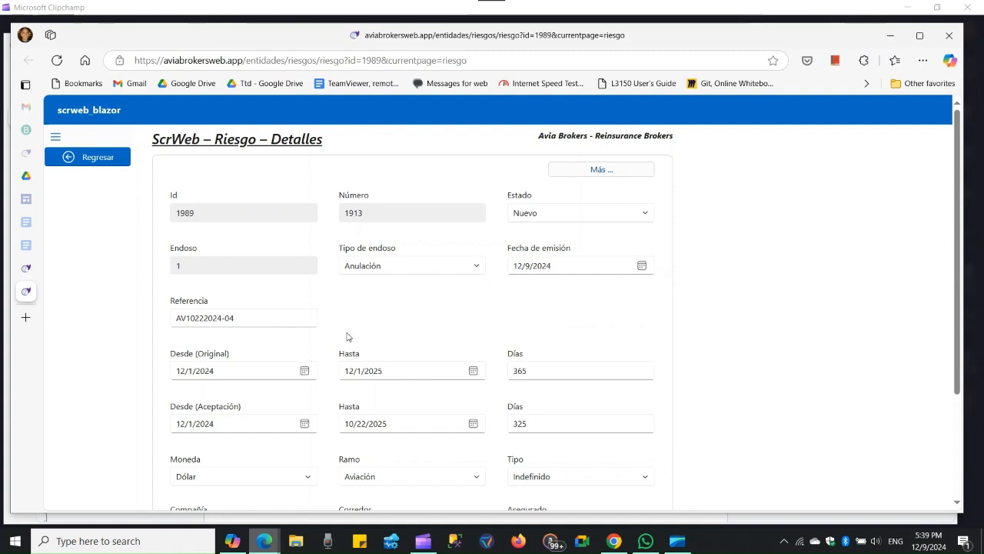
# Clear the movement's Referencia field and save the changes to the risk
pyautogui.moveTo(262, 317); pyautogui.dragTo(20, 308)
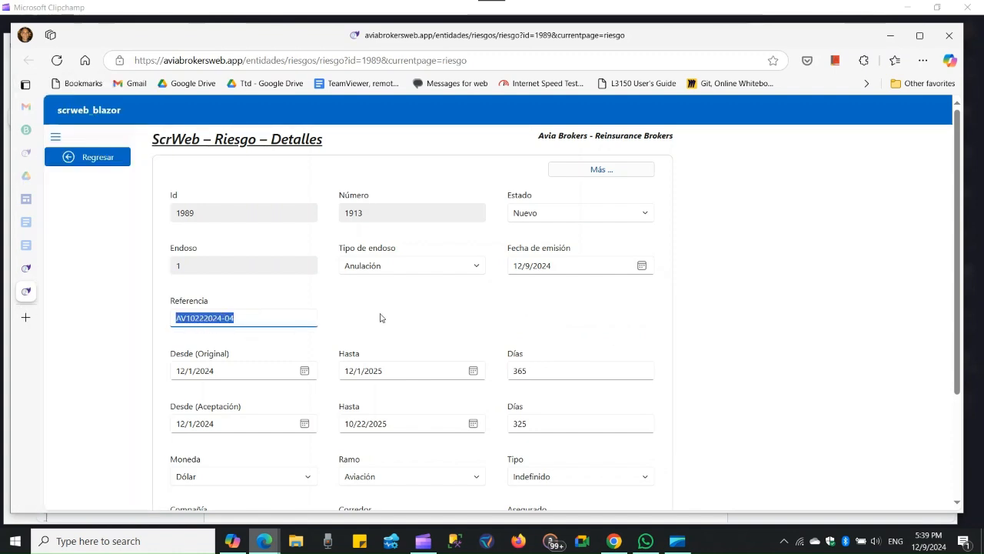
pyautogui.press('BackSpace')
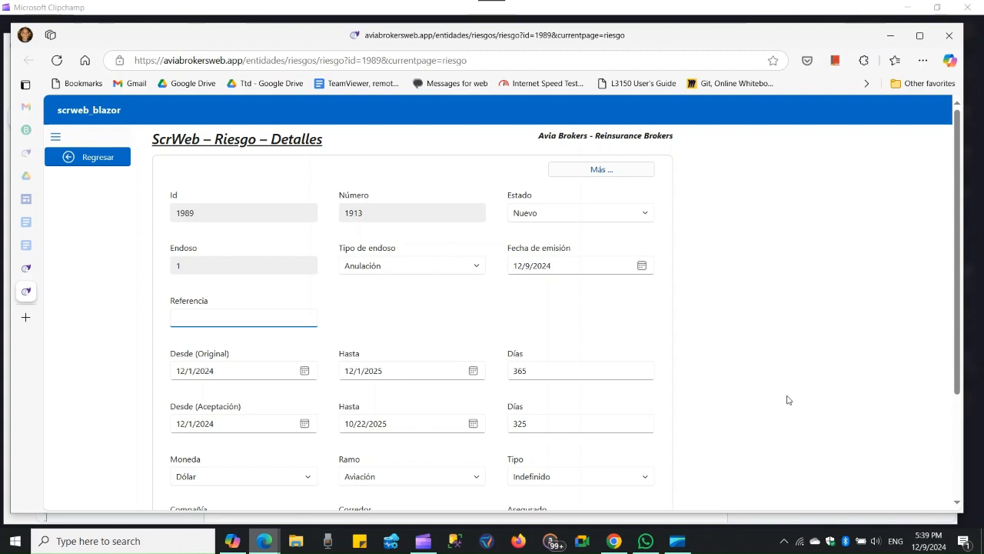
pyautogui.scroll(-2, 787, 400)
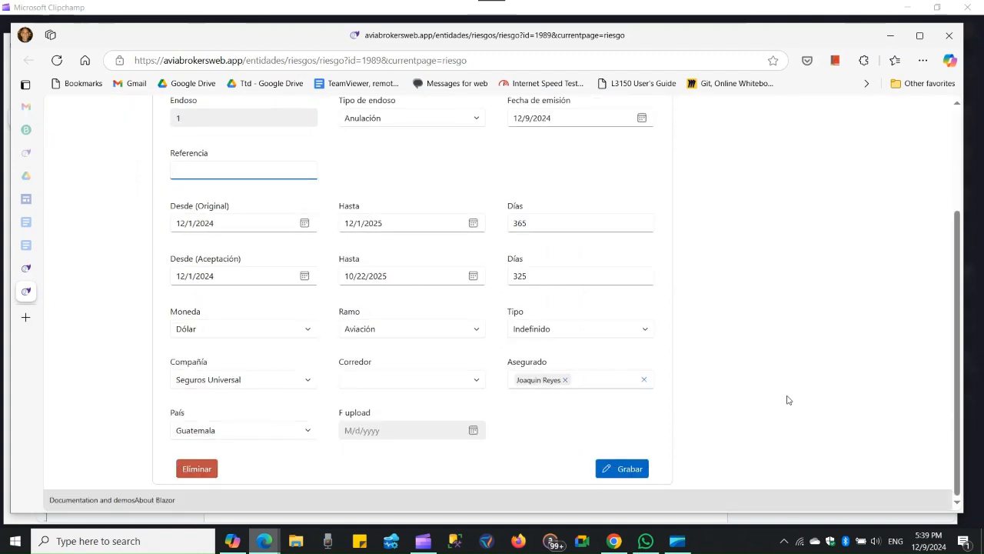
pyautogui.scroll(1, 788, 400)
pyautogui.press('Tab')
pyautogui.scroll(-1, 817, 438)
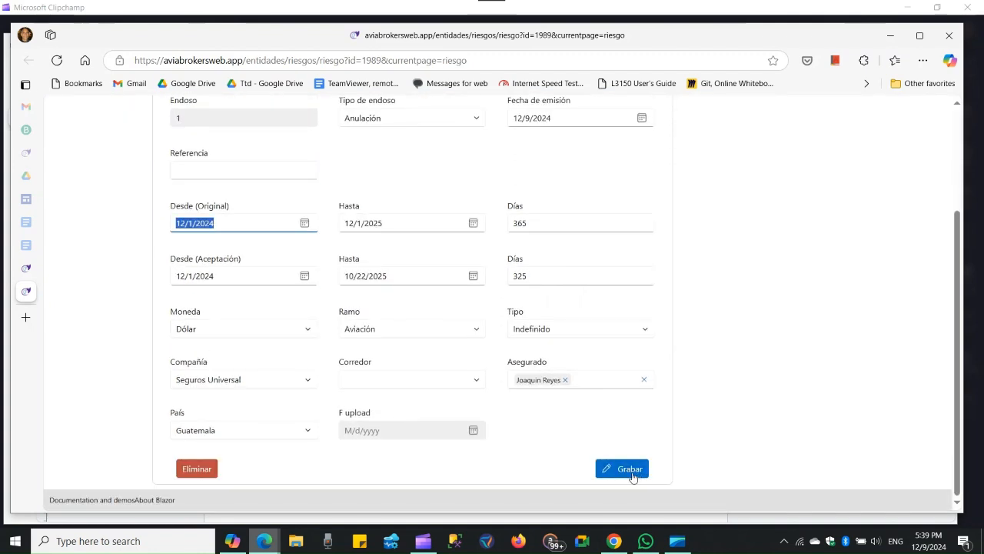
pyautogui.click(628, 471)
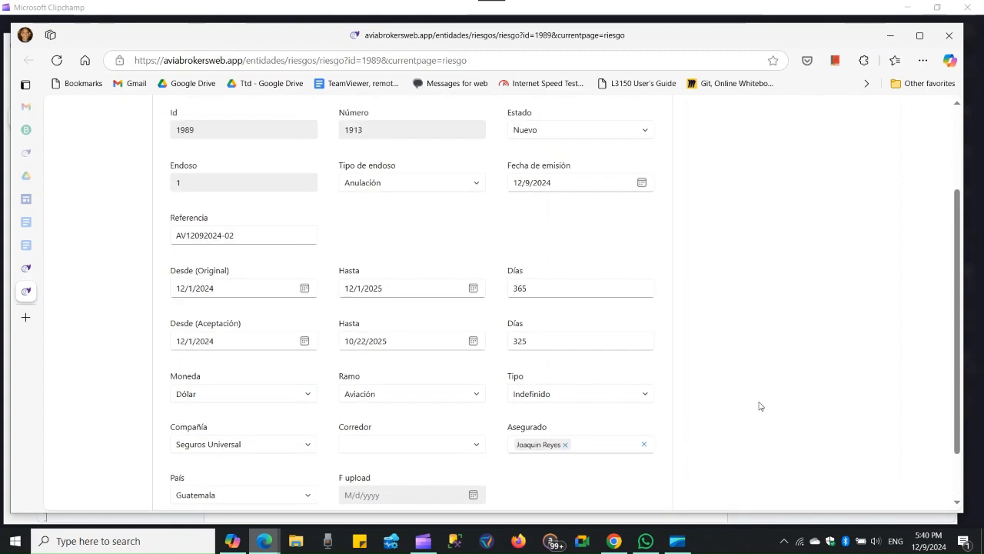
# Check the save message and compare the movement's Referencia with its Fecha de emisión
pyautogui.moveTo(351, 187); pyautogui.dragTo(172, 188)
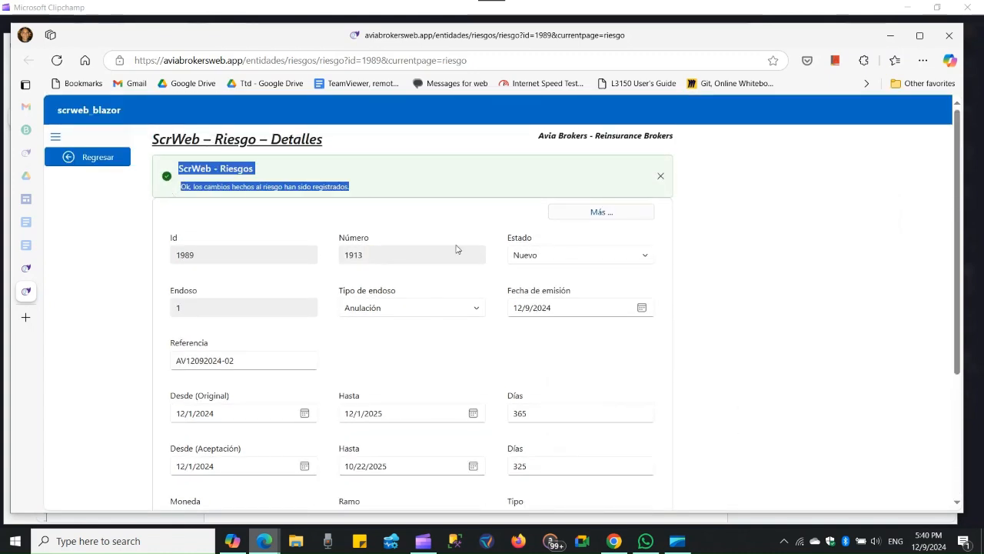
pyautogui.click(551, 307)
pyautogui.moveTo(551, 307); pyautogui.dragTo(512, 307)
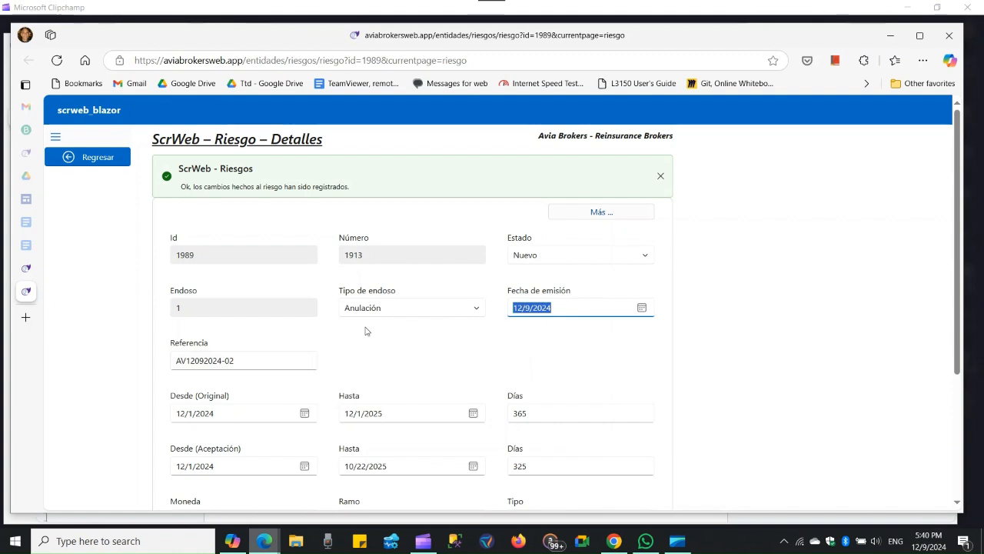
pyautogui.moveTo(269, 358); pyautogui.dragTo(105, 361)
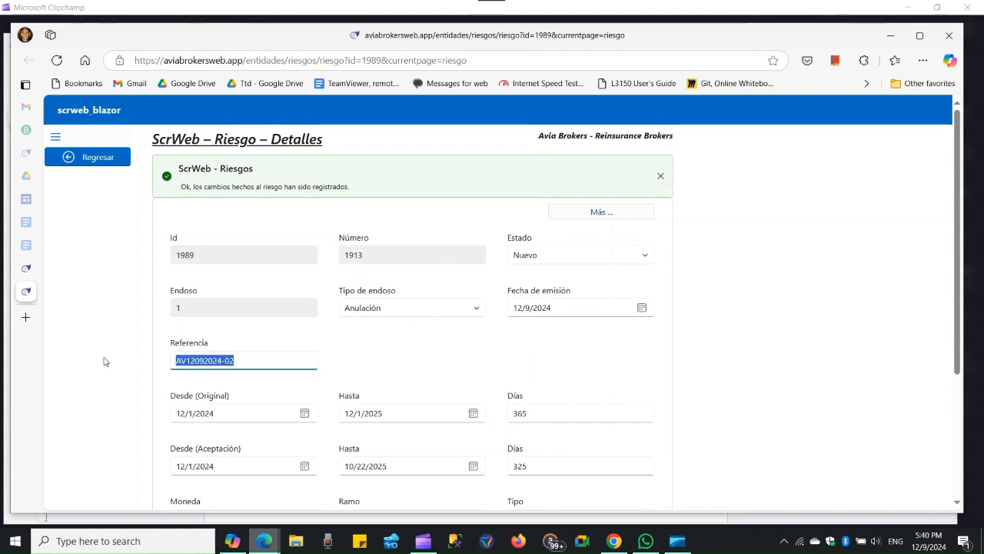
pyautogui.click(576, 308)
pyautogui.moveTo(576, 307); pyautogui.dragTo(496, 310)
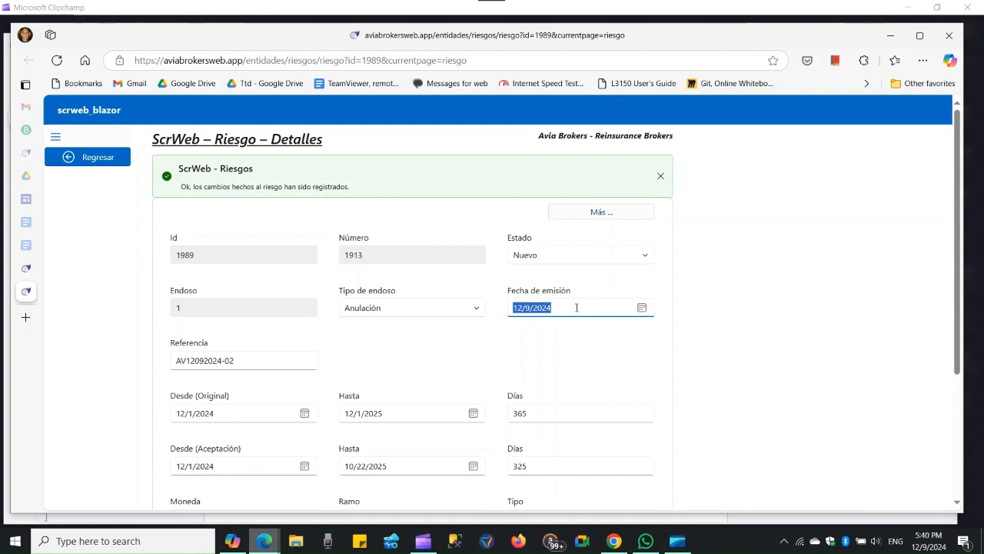
# Set the movement's Desde (Aceptación) date to 12/9/2024, keeping the original period's dates
pyautogui.scroll(-1, 736, 367)
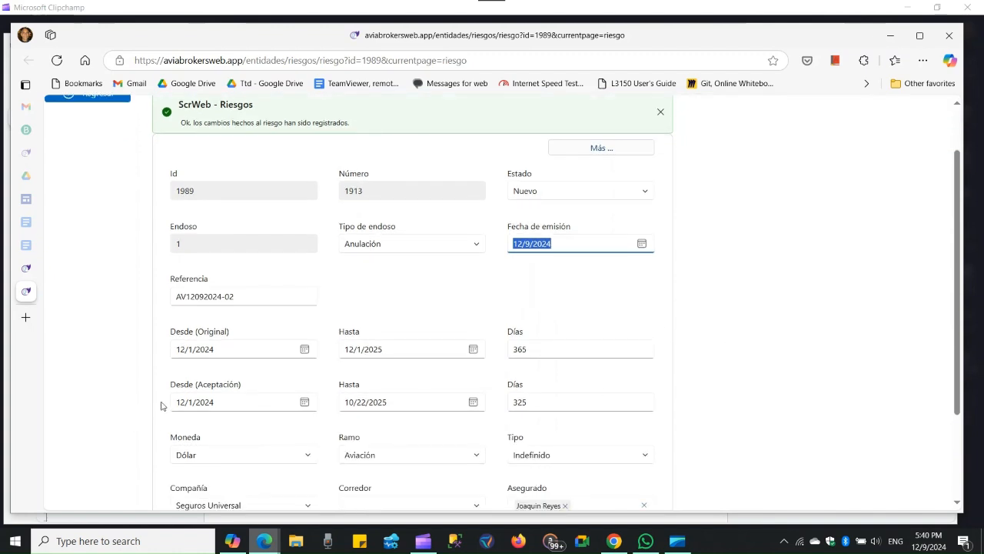
pyautogui.click(220, 348)
pyautogui.moveTo(220, 348); pyautogui.dragTo(163, 349)
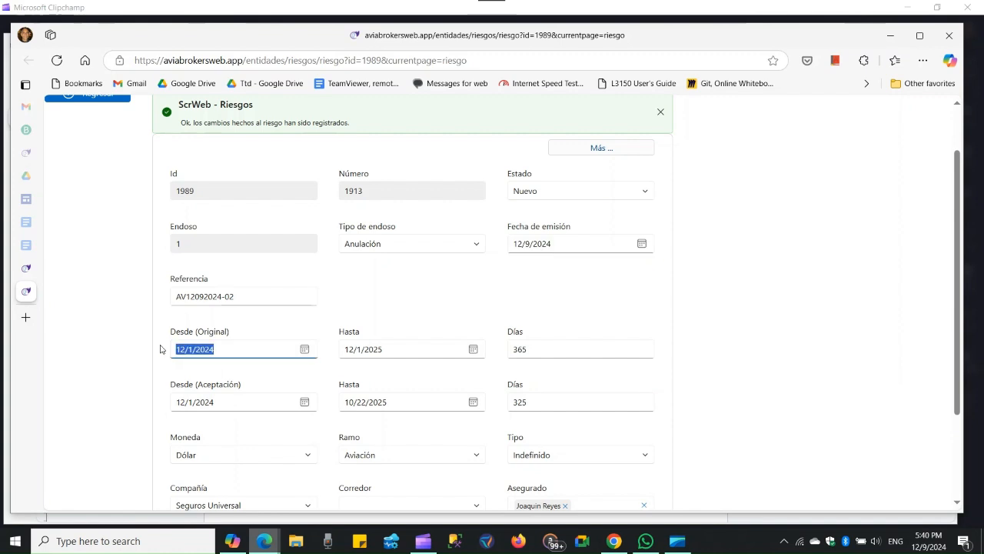
pyautogui.click(304, 403)
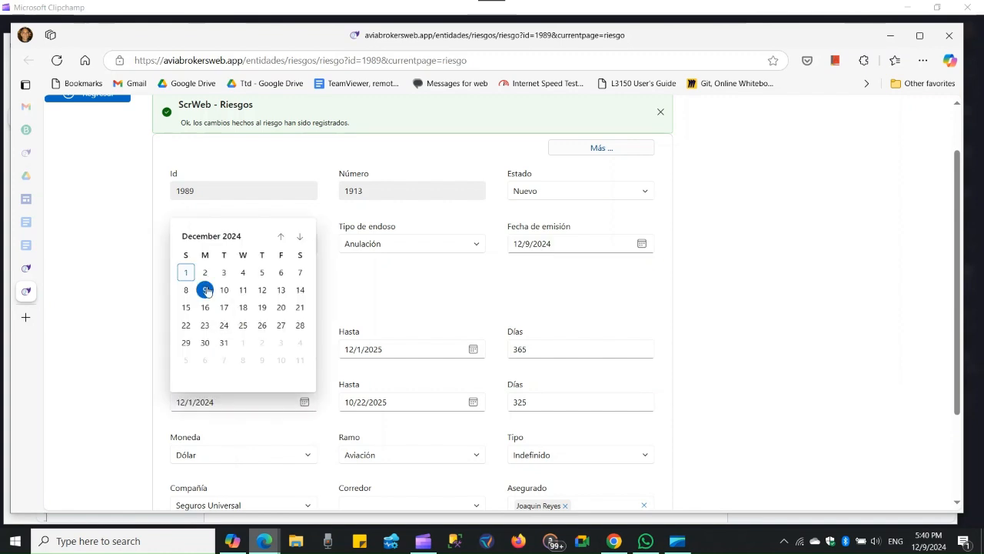
pyautogui.click(206, 290)
pyautogui.click(413, 359)
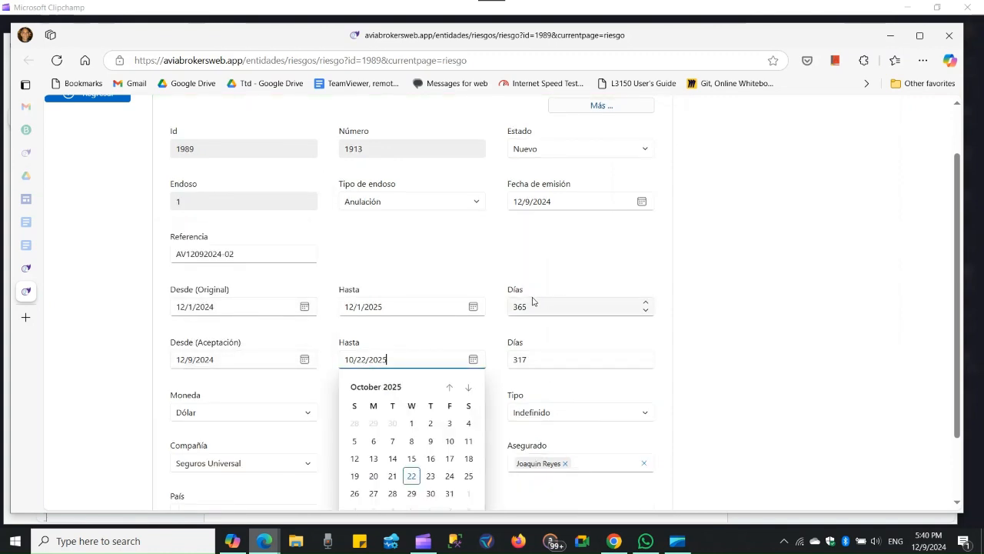
pyautogui.click(757, 366)
pyautogui.scroll(-2, 758, 366)
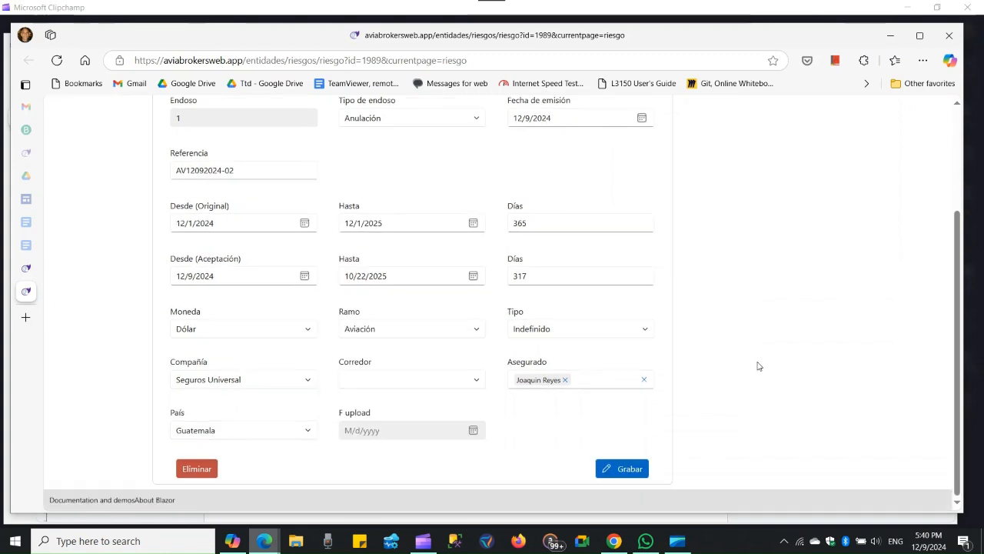
# Save the risk's changes and review its Días, Fecha de emisión and Referencia fields
pyautogui.click(622, 471)
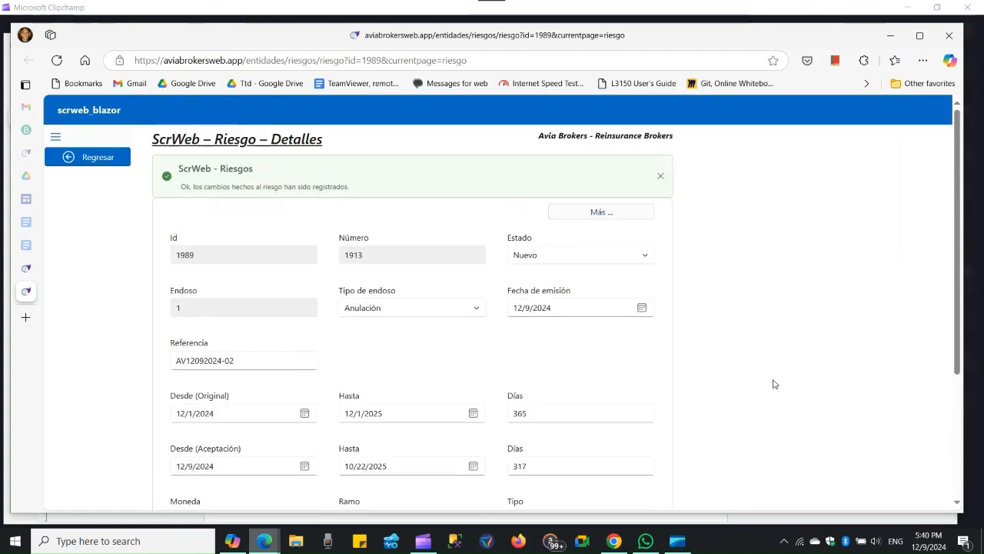
pyautogui.click(538, 413)
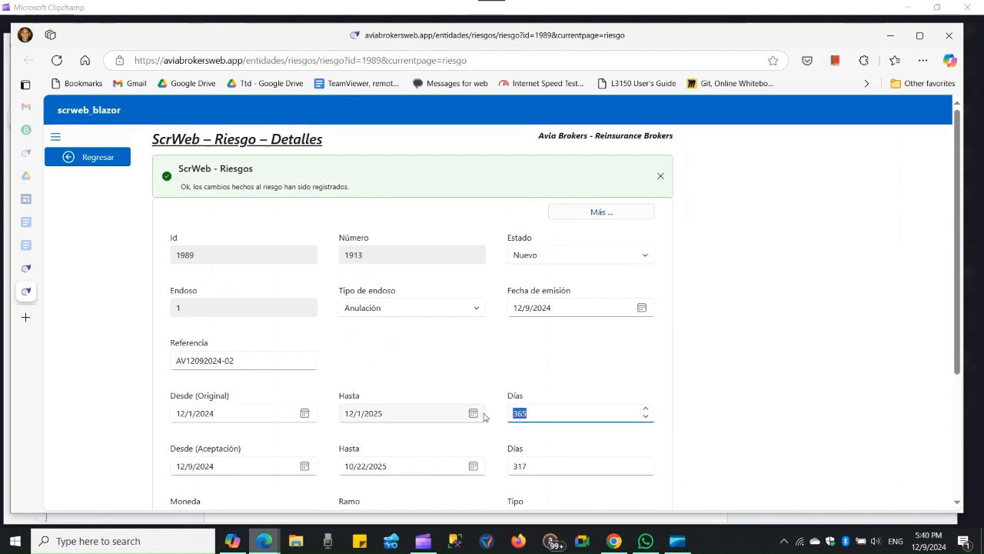
pyautogui.click(541, 465)
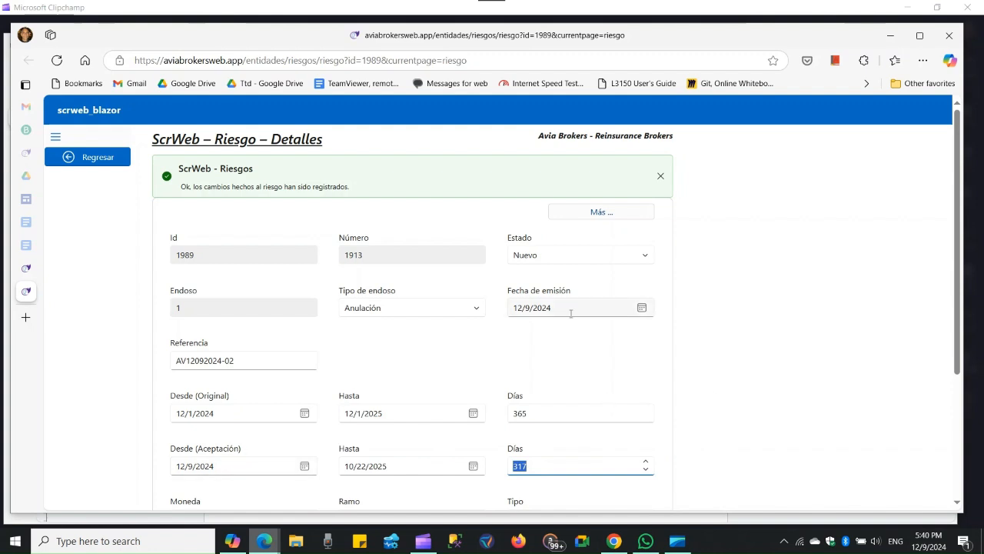
pyautogui.moveTo(569, 310); pyautogui.dragTo(496, 310)
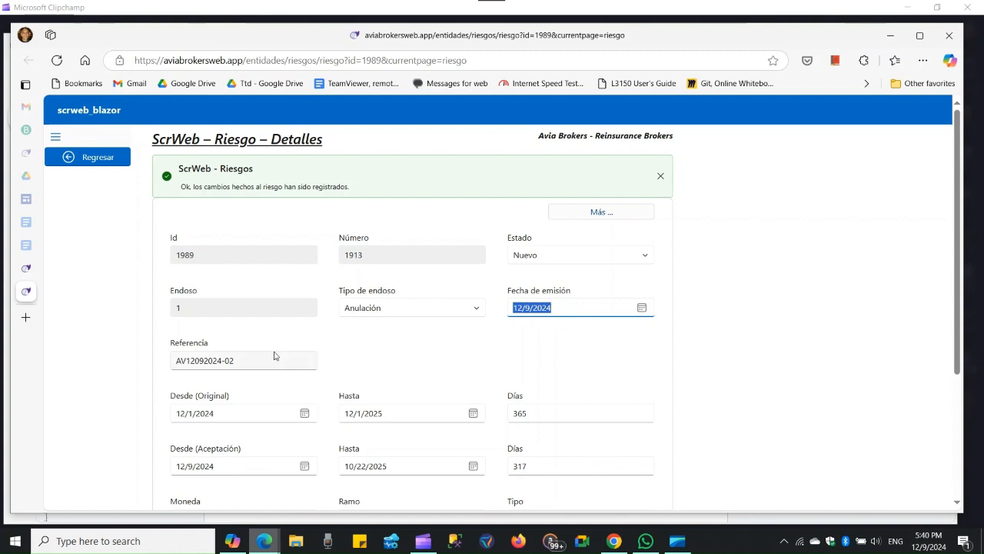
pyautogui.moveTo(259, 359); pyautogui.dragTo(121, 366)
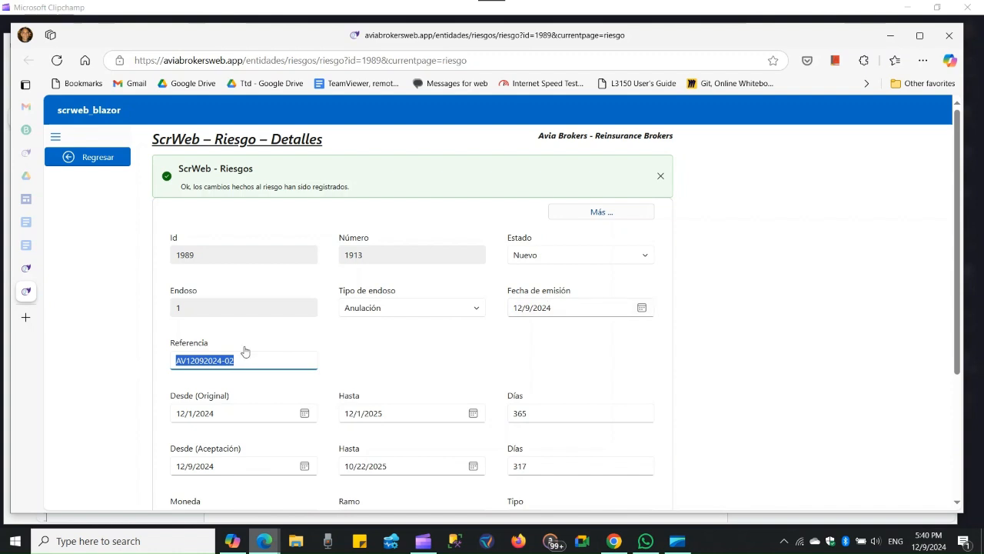
pyautogui.moveTo(574, 306); pyautogui.dragTo(496, 312)
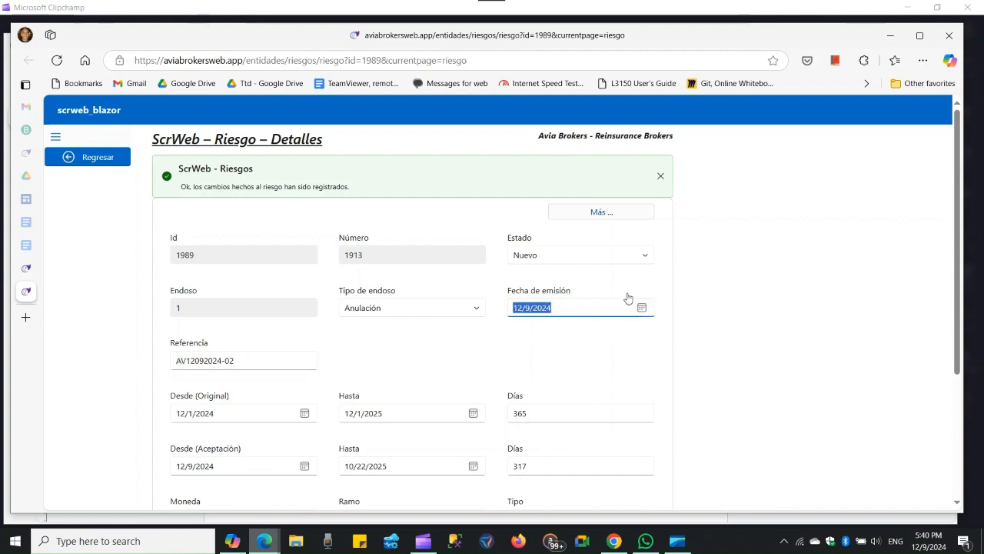
pyautogui.scroll(-1, 659, 377)
pyautogui.scroll(1, 660, 377)
# Open the risk's Coberturas and check the Suma asegurada of the Hull coverage
pyautogui.click(591, 213)
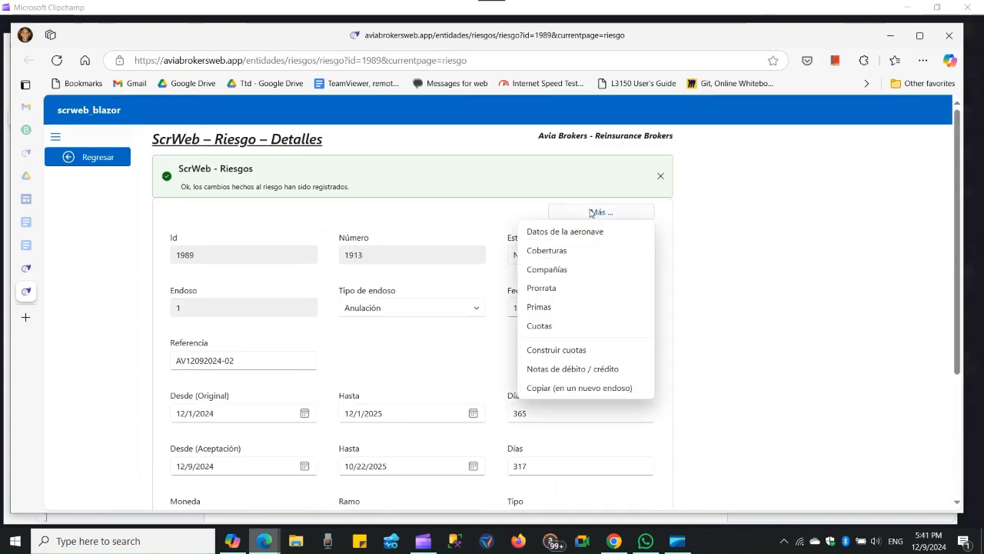
pyautogui.click(547, 250)
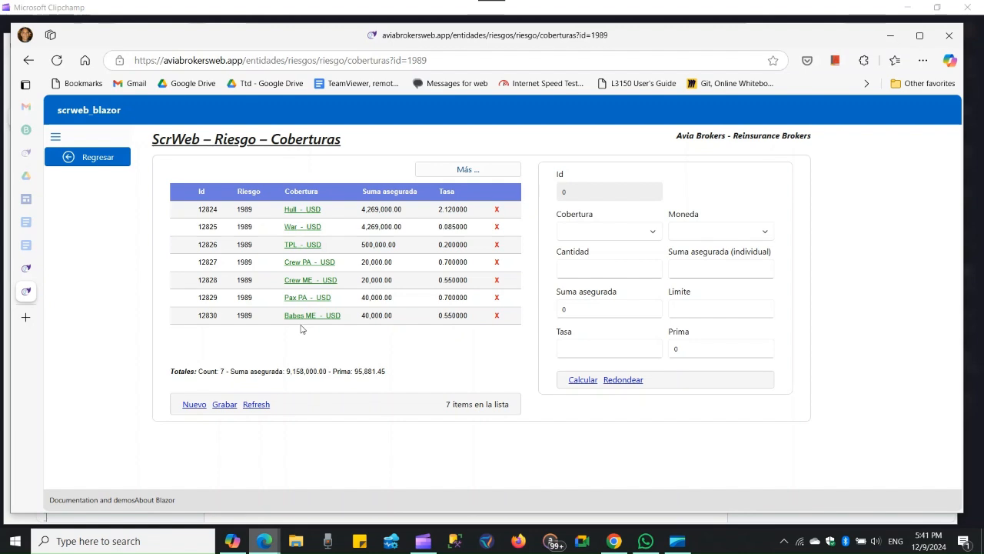
pyautogui.click(293, 217)
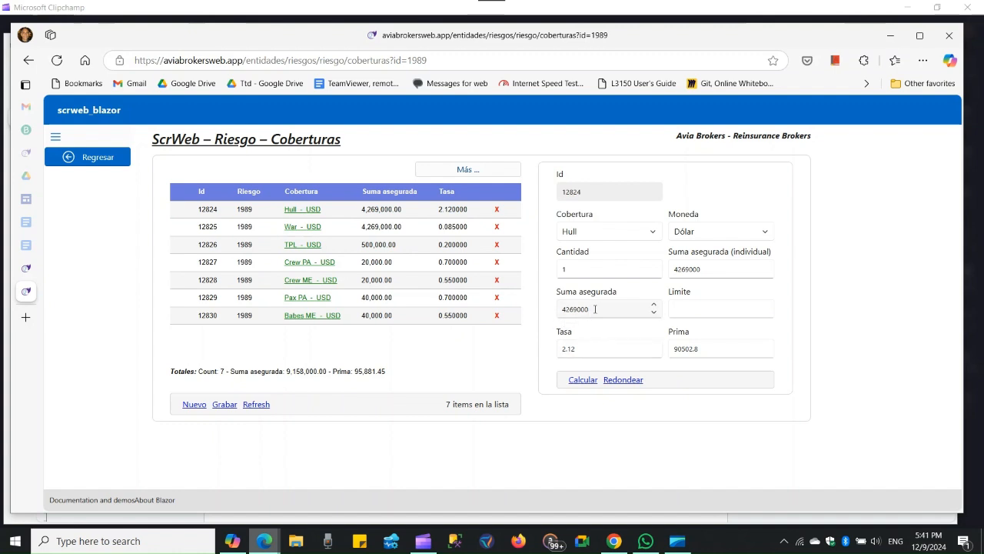
pyautogui.click(595, 308)
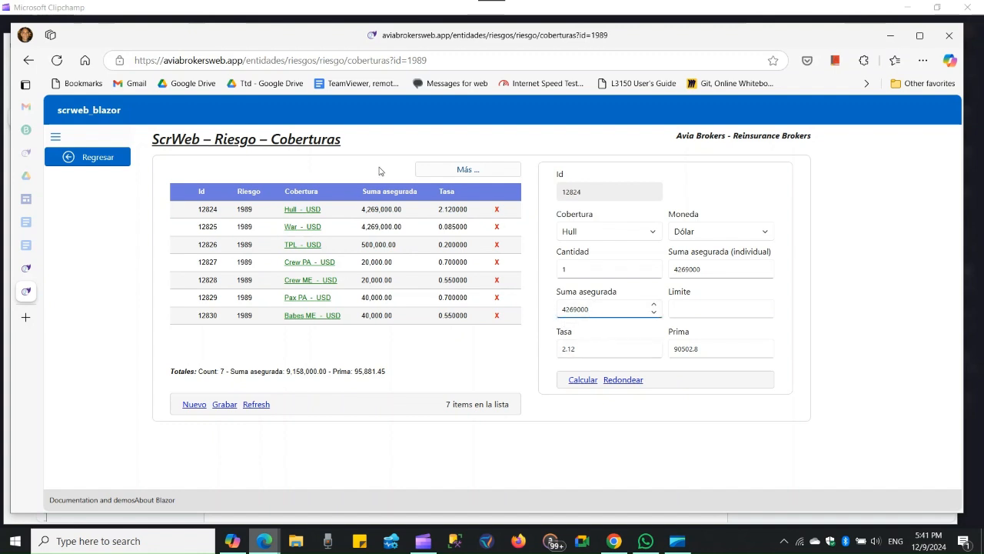
# Return to the risk's details and check its Número and Endoso fields
pyautogui.click(462, 170)
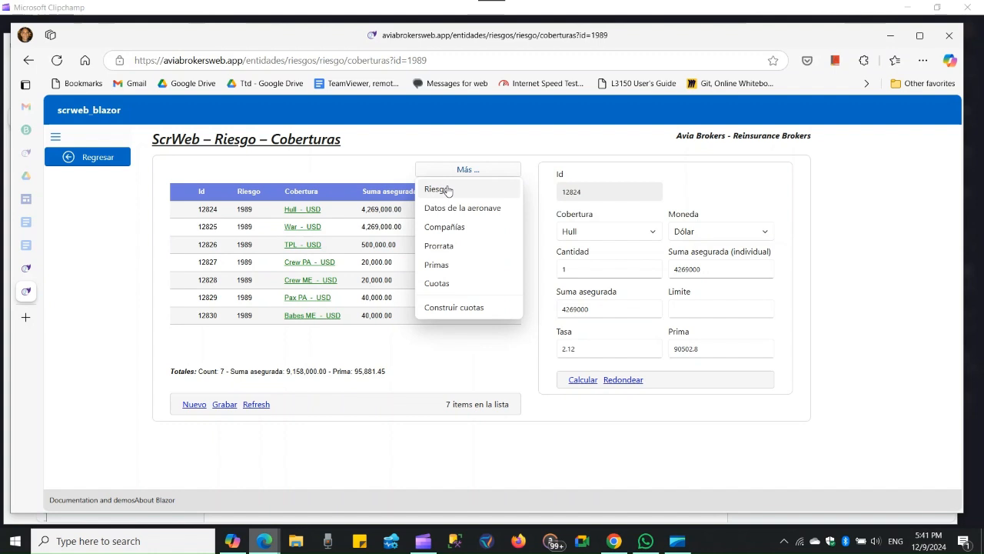
pyautogui.click(445, 191)
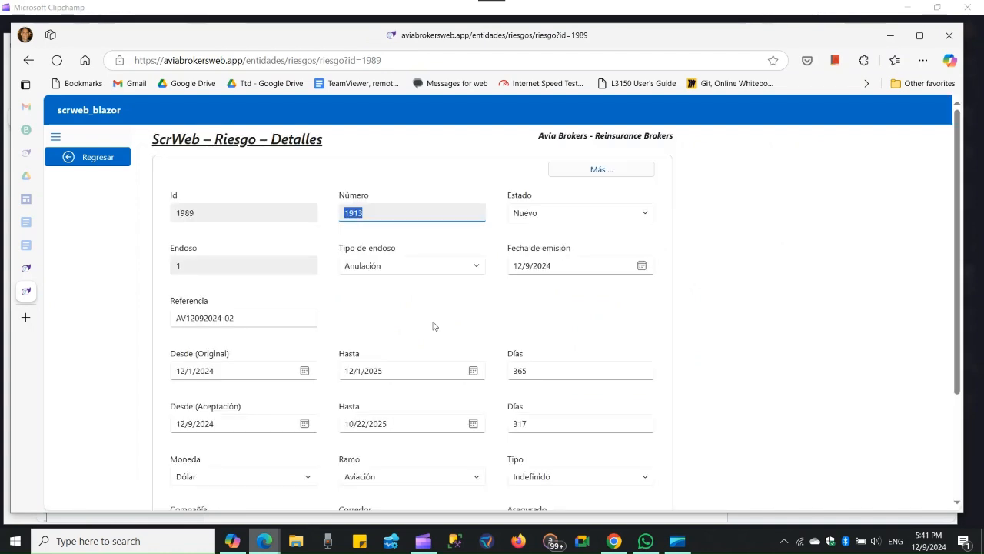
pyautogui.moveTo(213, 264); pyautogui.dragTo(136, 269)
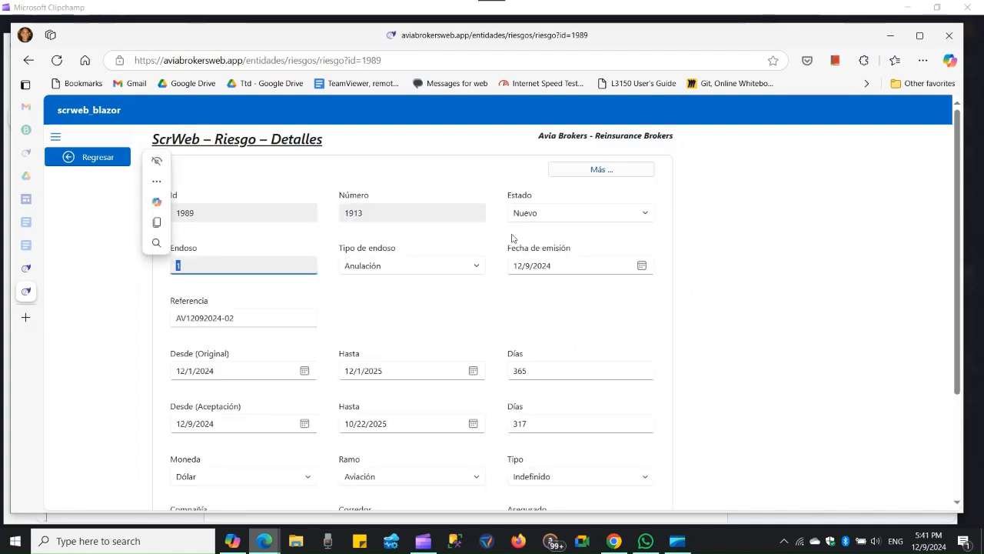
# Reopen the risk's Coberturas and review the copied values of the Hull, Crew ME and TPL coverages
pyautogui.click(602, 170)
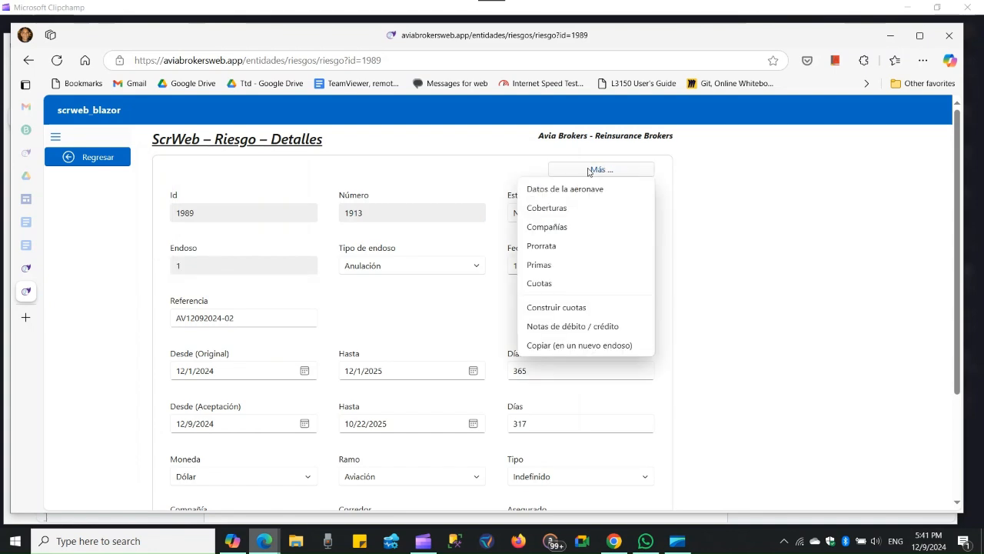
pyautogui.click(554, 209)
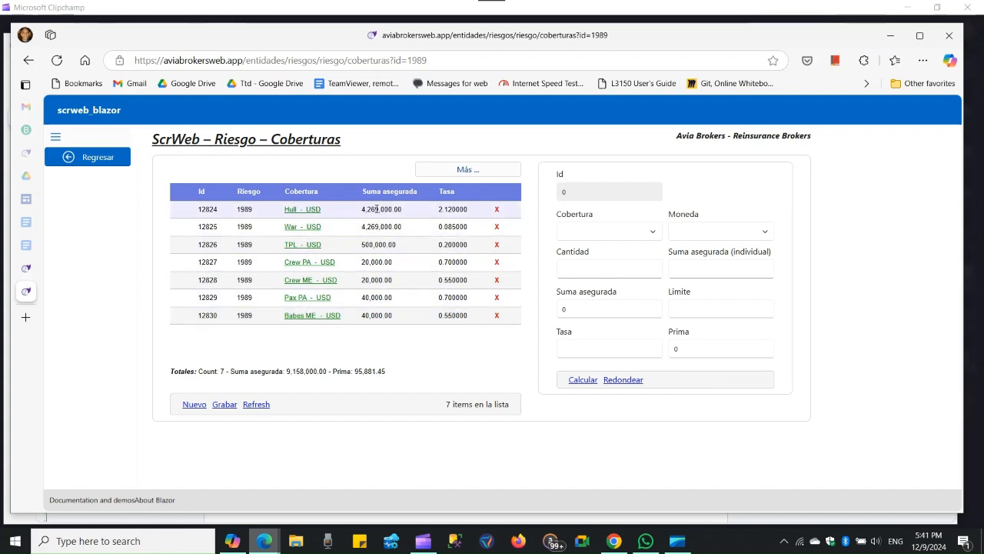
pyautogui.click(299, 212)
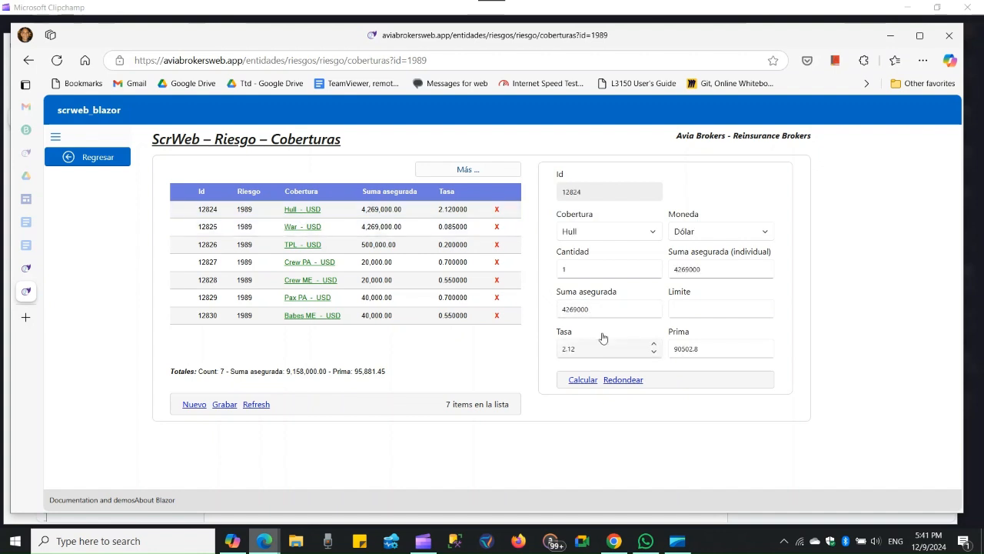
pyautogui.moveTo(594, 309); pyautogui.dragTo(556, 310)
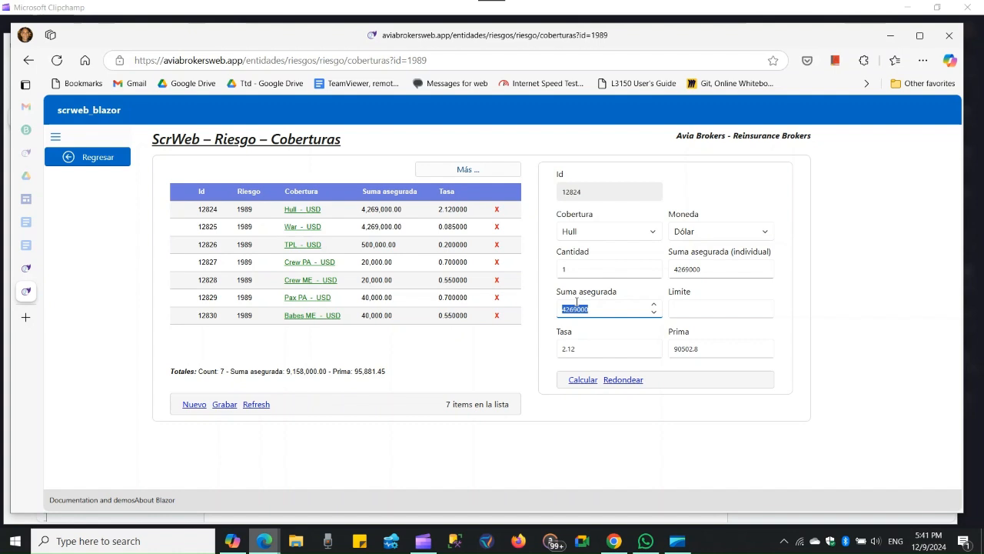
pyautogui.click(305, 267)
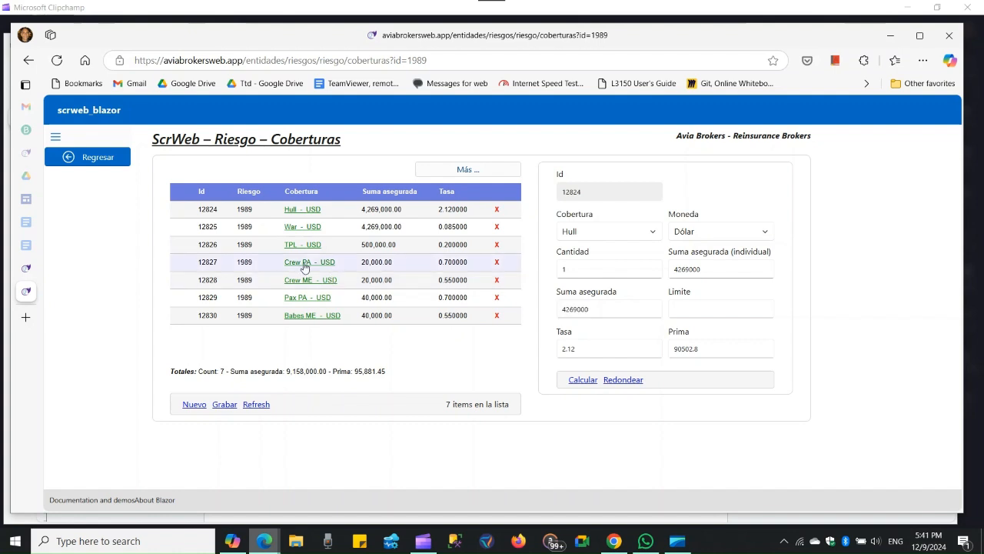
pyautogui.click(303, 281)
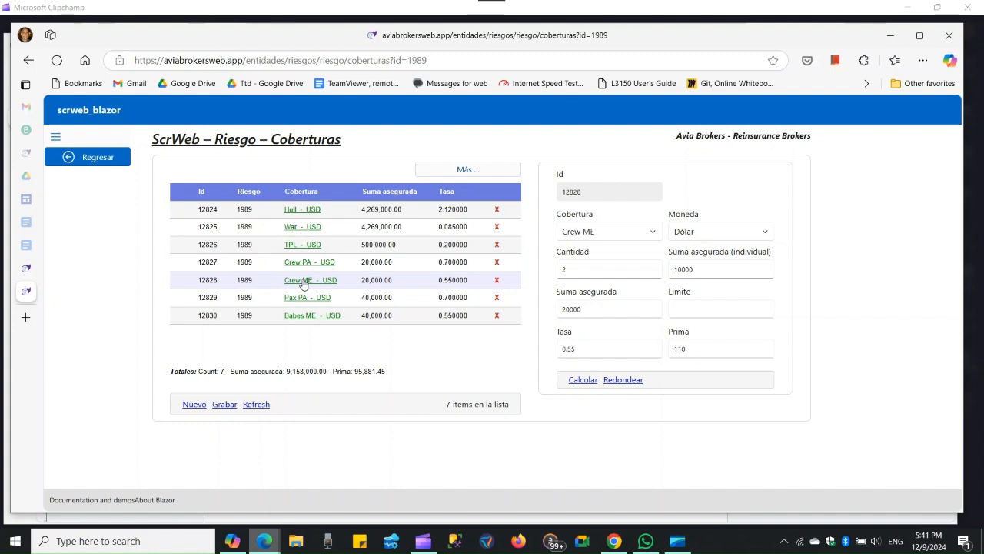
pyautogui.click(475, 170)
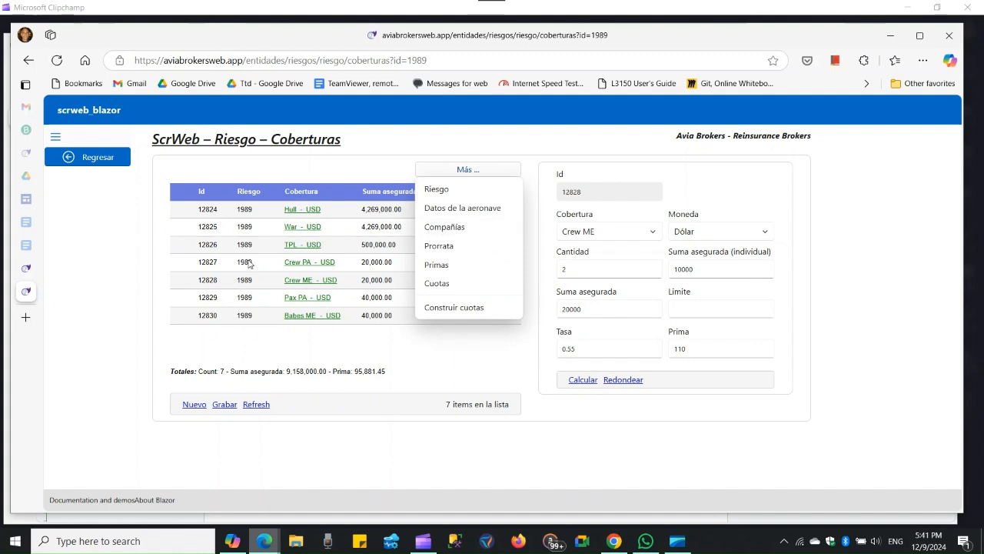
pyautogui.click(310, 247)
pyautogui.click(327, 248)
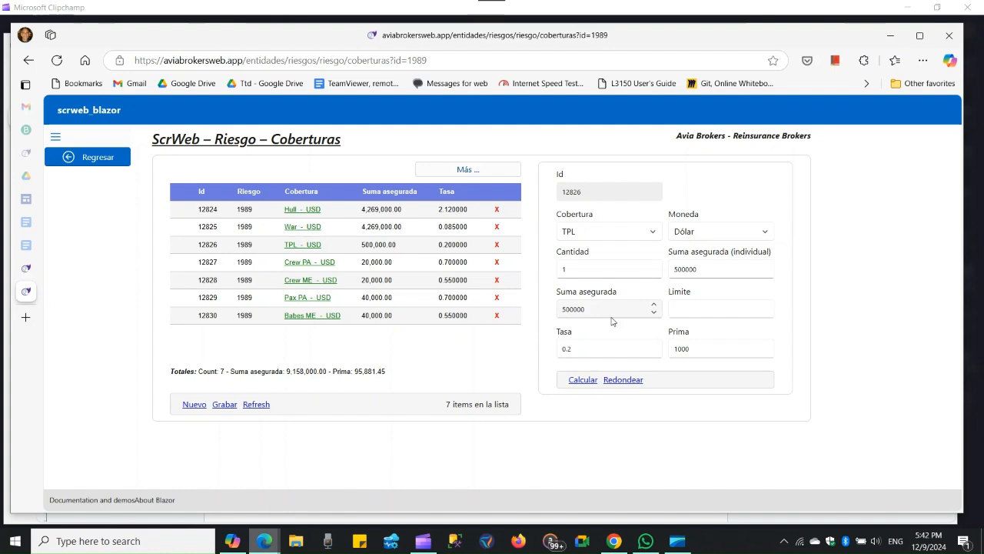
# Open the risk's Compañías and set the Orden(%) of Avia Brokers to 0
pyautogui.click(464, 171)
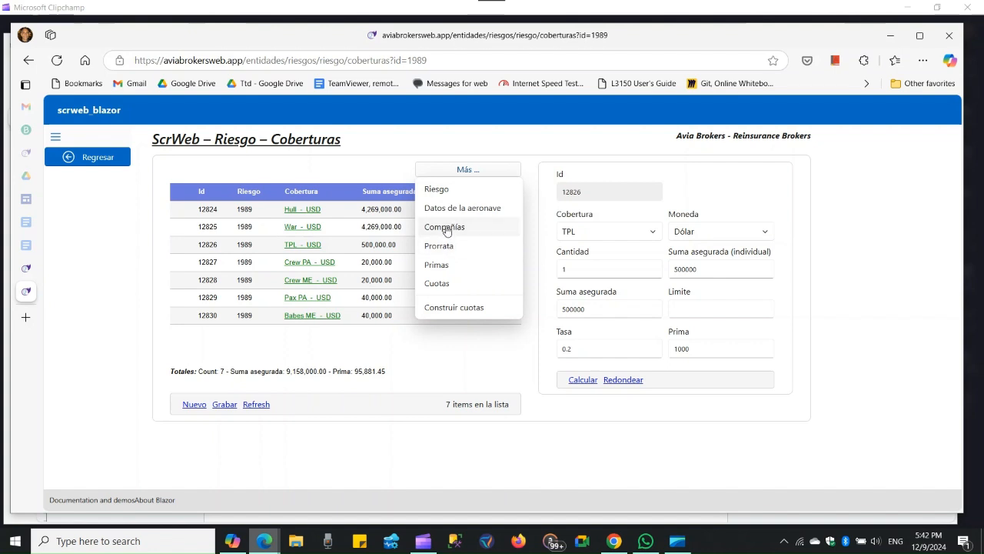
pyautogui.click(446, 227)
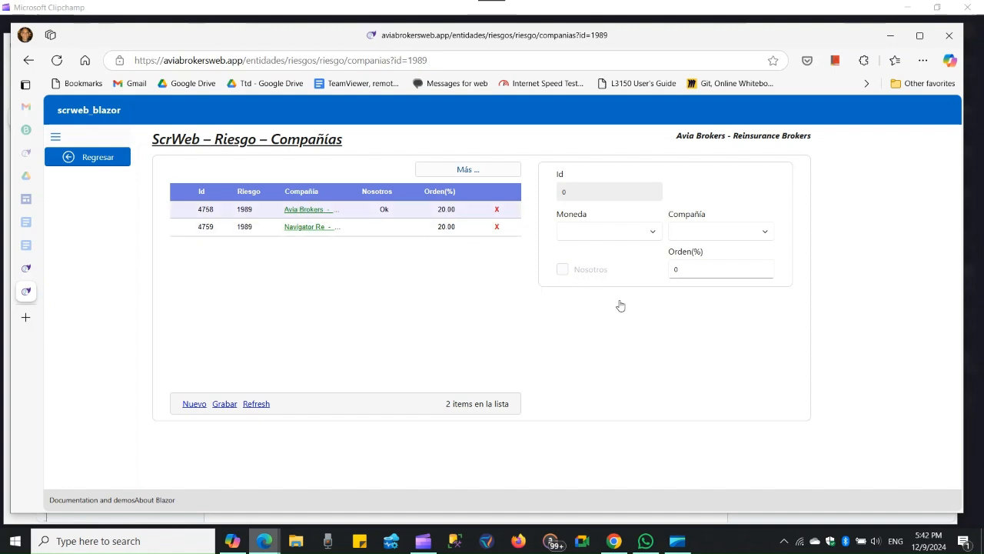
pyautogui.click(326, 212)
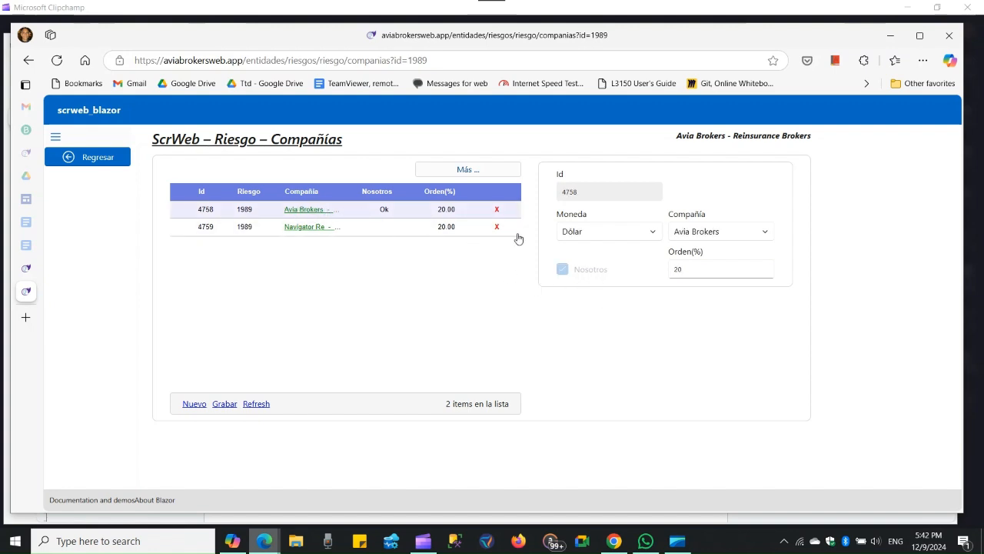
pyautogui.doubleClick(692, 273)
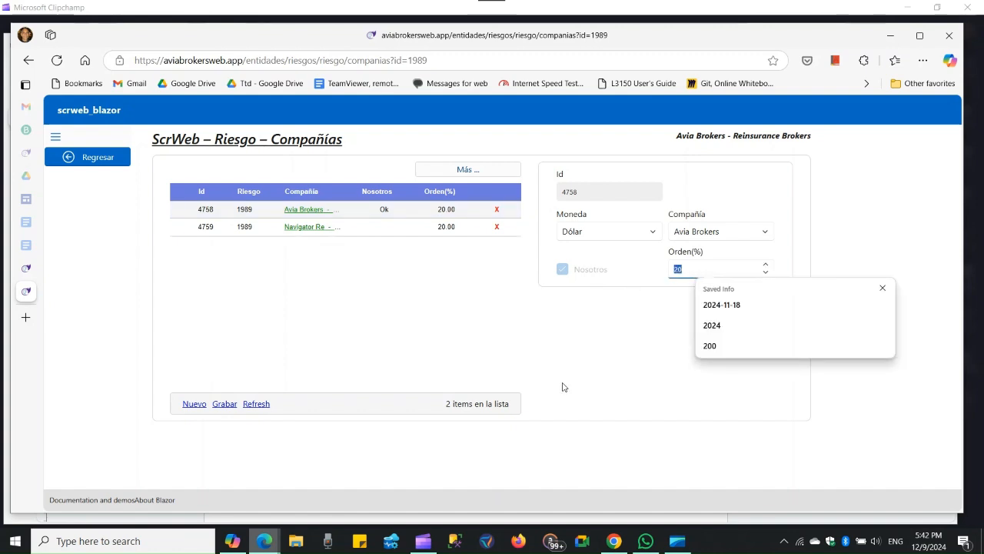
pyautogui.write('0')
pyautogui.press('Tab')
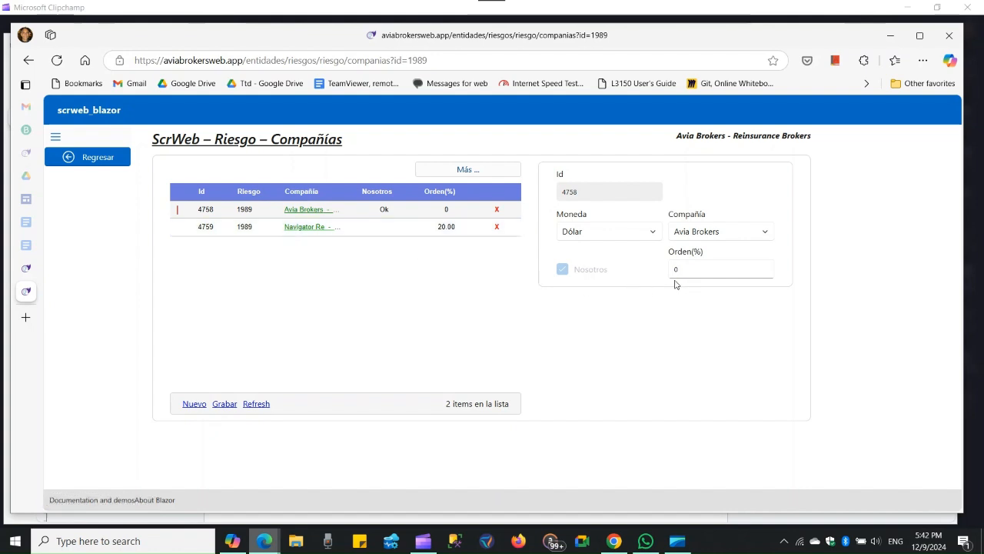
# Set the Orden(%) of Navigator Re to 0 and save the company changes
pyautogui.doubleClick(697, 270)
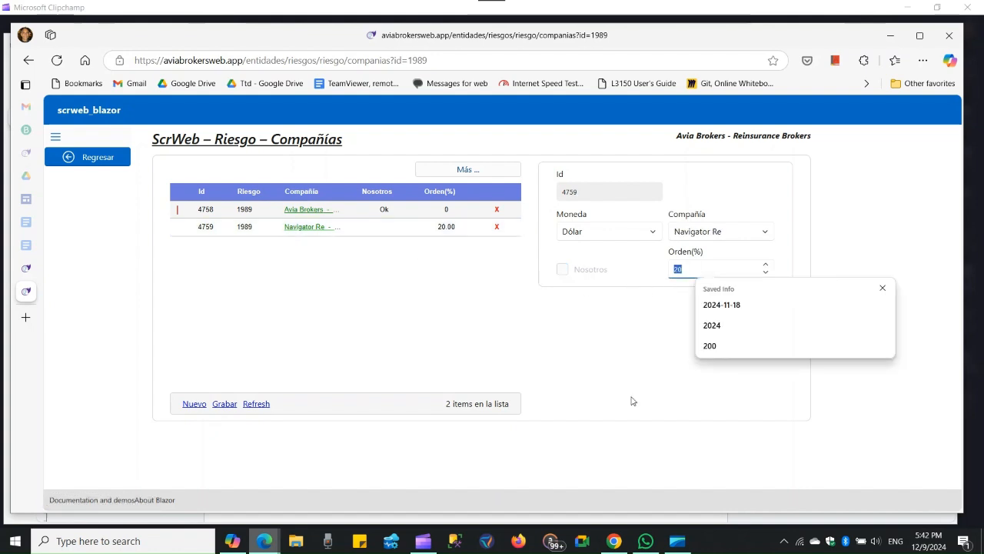
pyautogui.write('0')
pyautogui.press('Tab')
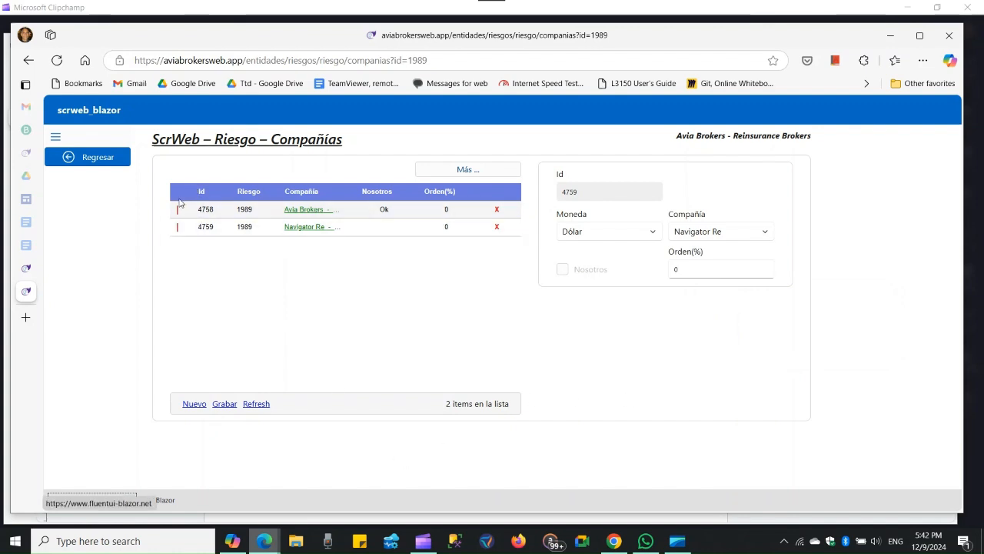
pyautogui.click(225, 403)
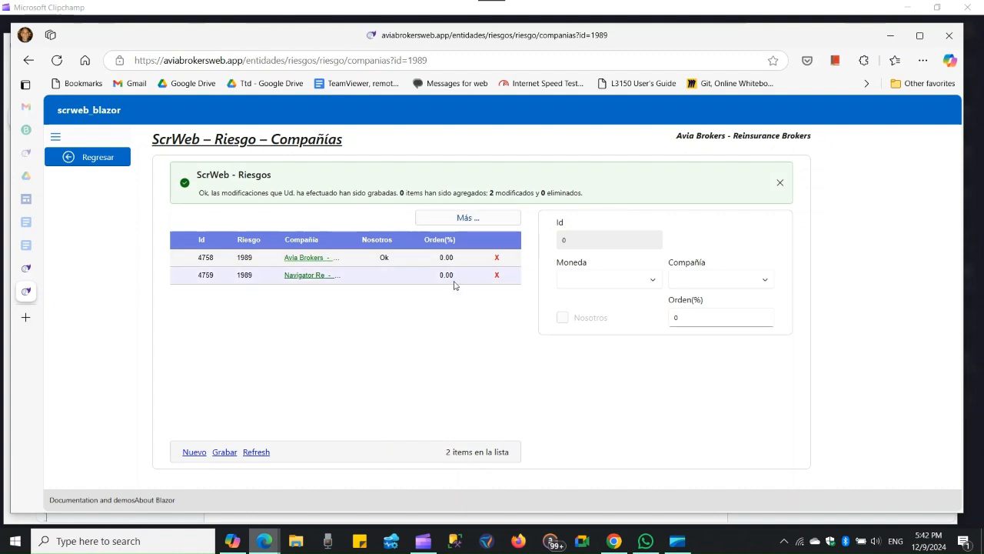
# Load and calculate the risk's Prorrata records, and check the figures through to the Prorrata column
pyautogui.click(466, 218)
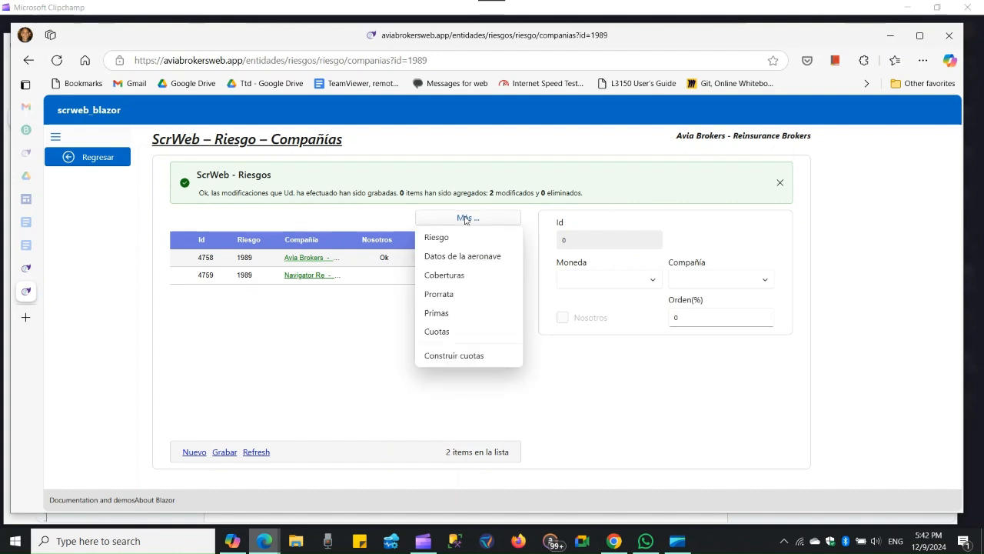
pyautogui.click(451, 297)
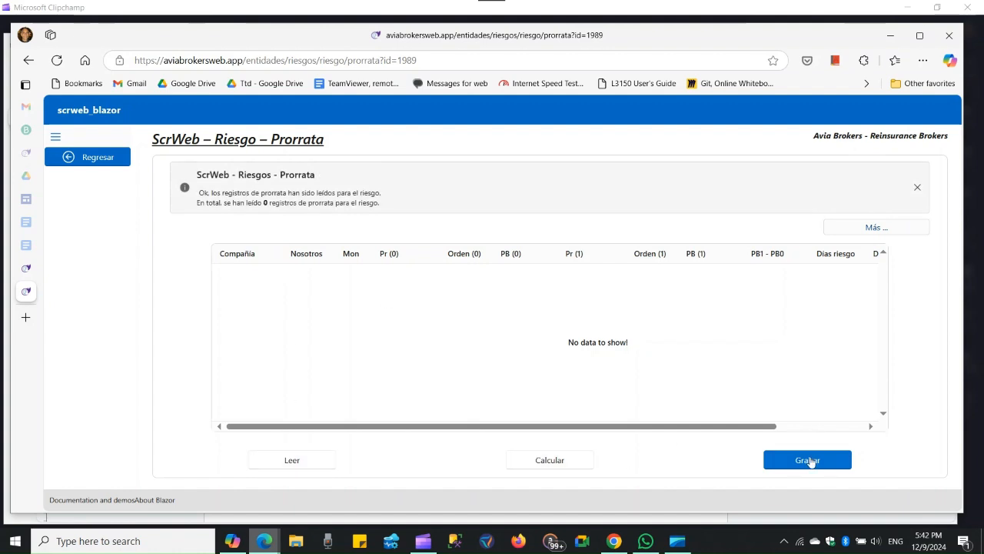
pyautogui.click(298, 463)
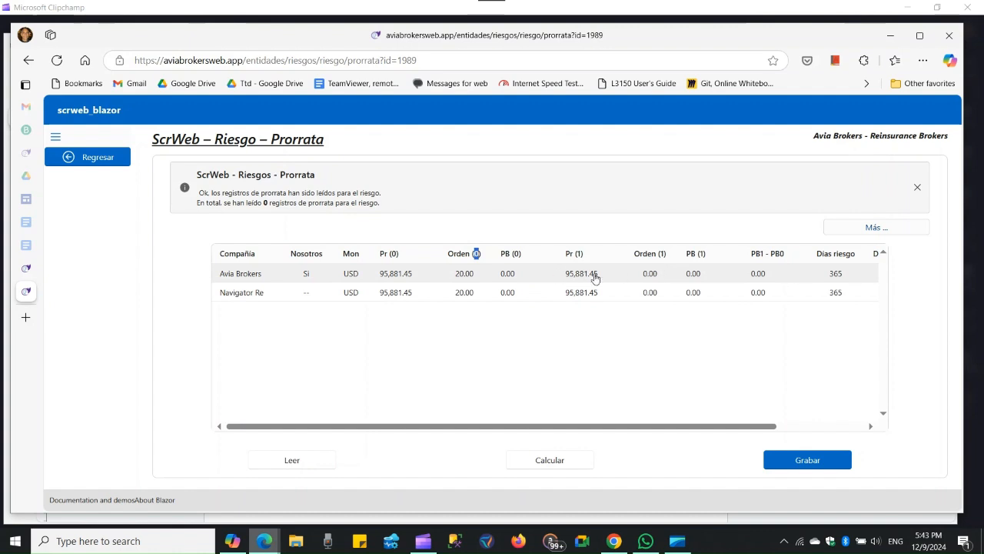
pyautogui.click(550, 460)
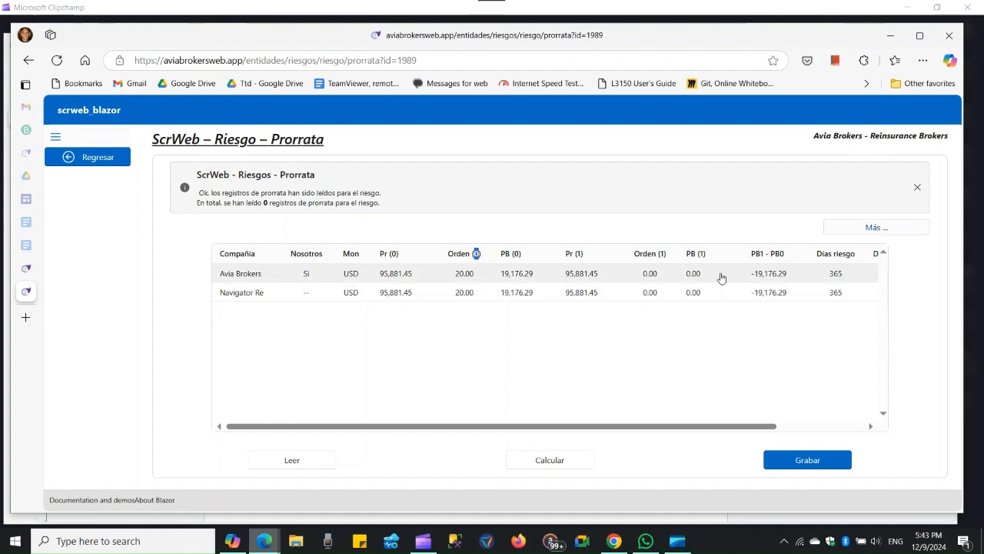
pyautogui.moveTo(703, 427); pyautogui.dragTo(790, 427)
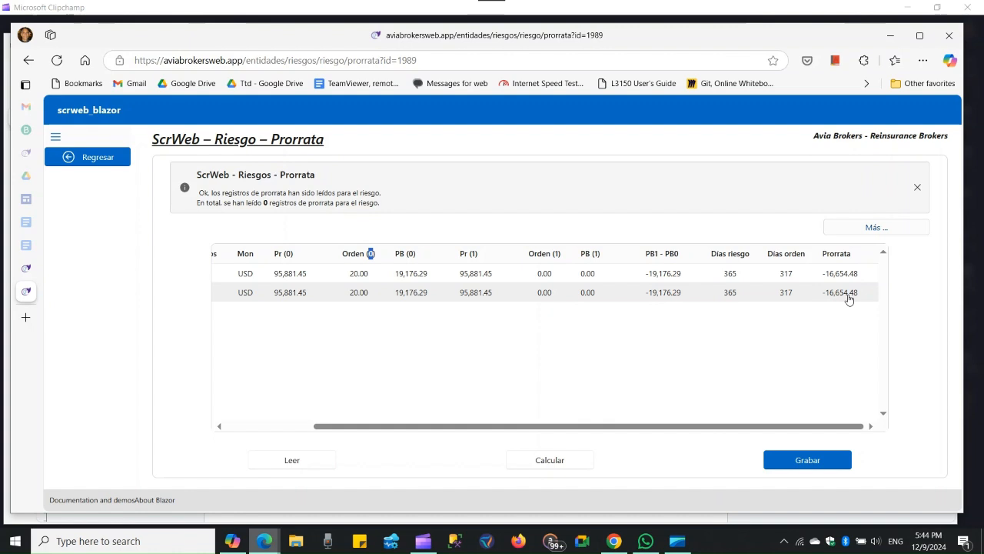
pyautogui.moveTo(556, 426); pyautogui.dragTo(656, 426)
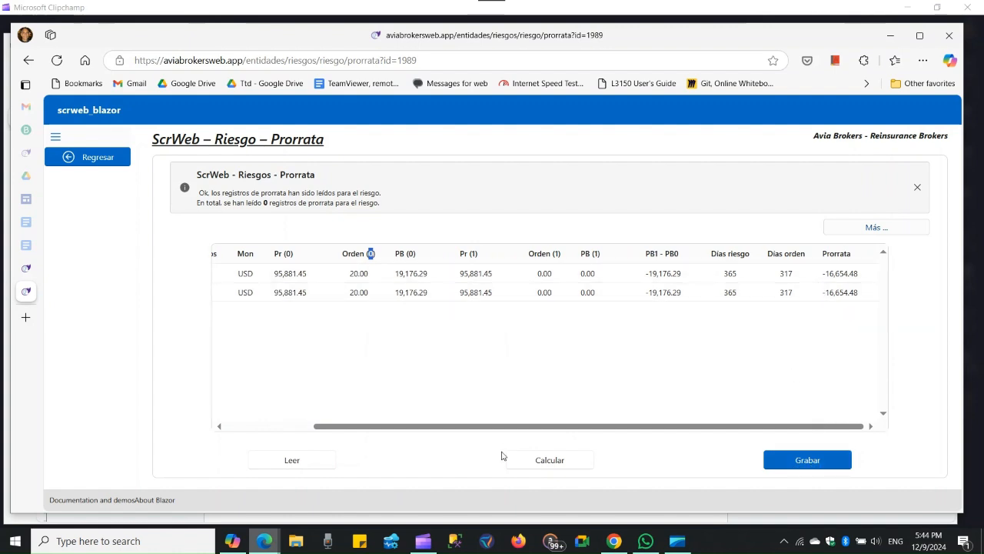
# Save the calculated Prorrata records of the risk and review them from the Compañía column
pyautogui.moveTo(512, 427)
pyautogui.mouseDown()
pyautogui.moveTo(310, 429)
pyautogui.moveTo(496, 428)
pyautogui.mouseUp()
pyautogui.click(805, 461)
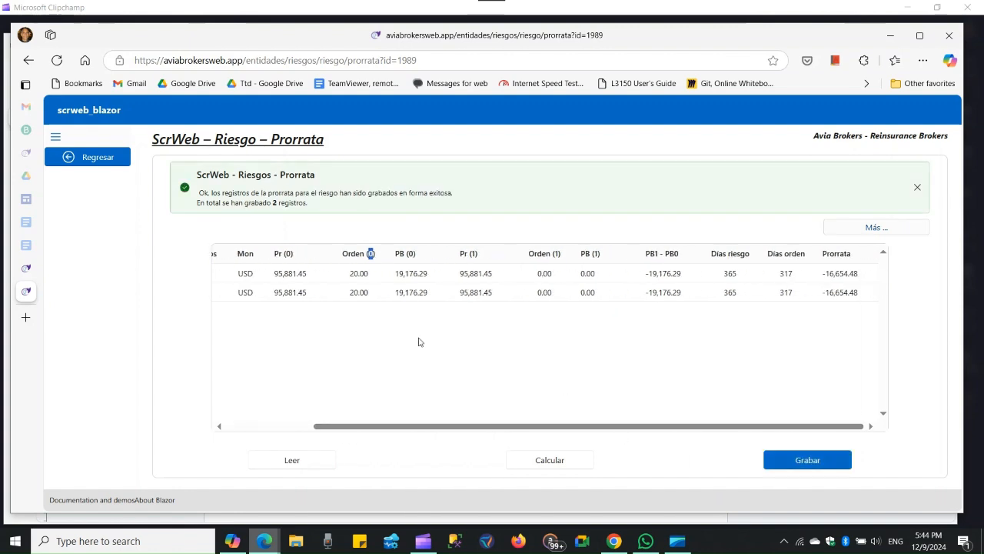
pyautogui.moveTo(322, 211); pyautogui.dragTo(193, 172)
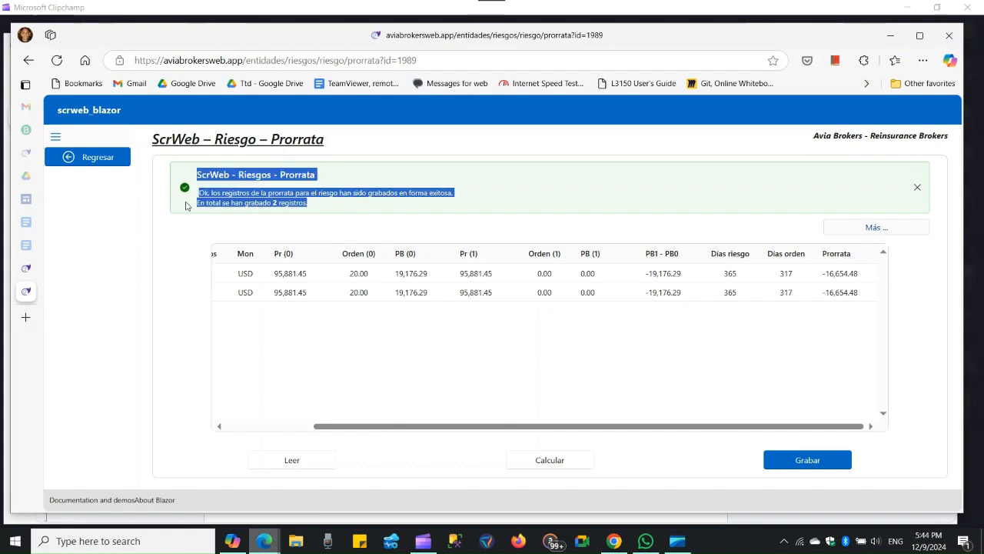
pyautogui.moveTo(336, 426); pyautogui.dragTo(249, 427)
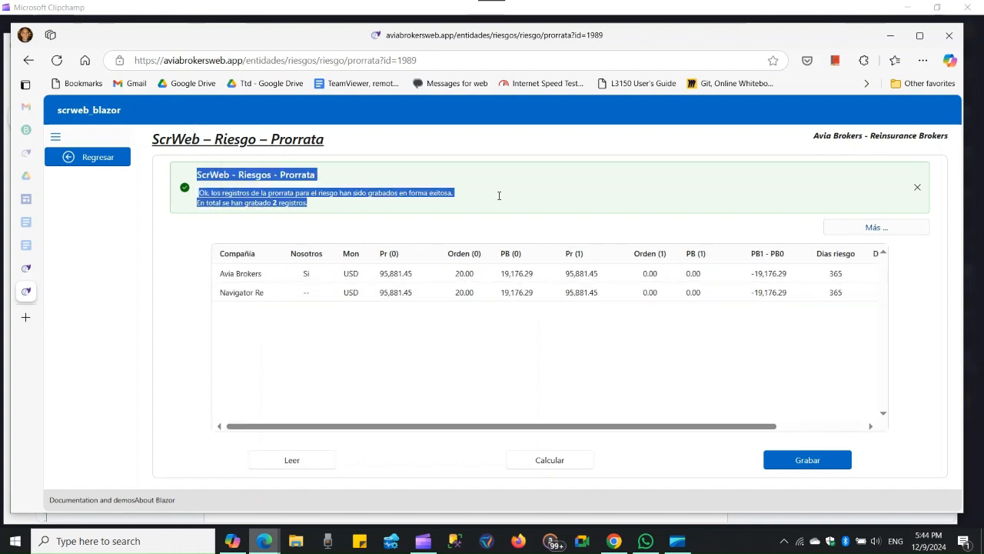
# Open the risk's Primas and review the premium figures of Avia Brokers and Navigator Re
pyautogui.click(865, 231)
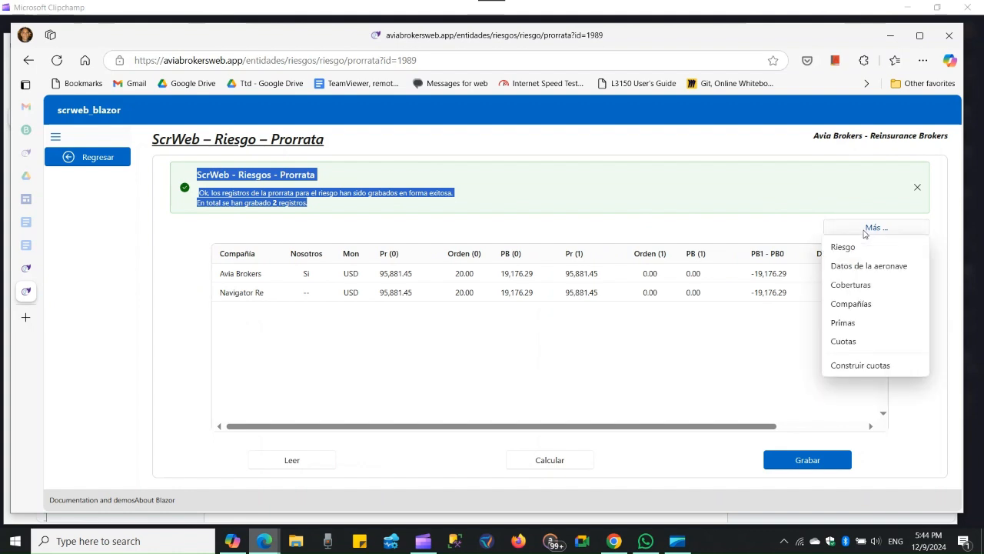
pyautogui.click(873, 329)
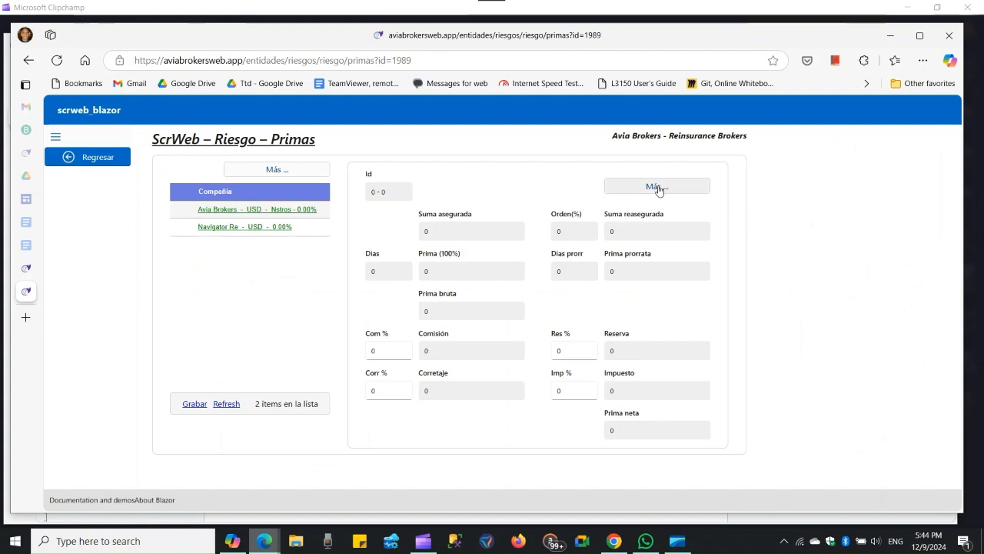
pyautogui.click(255, 212)
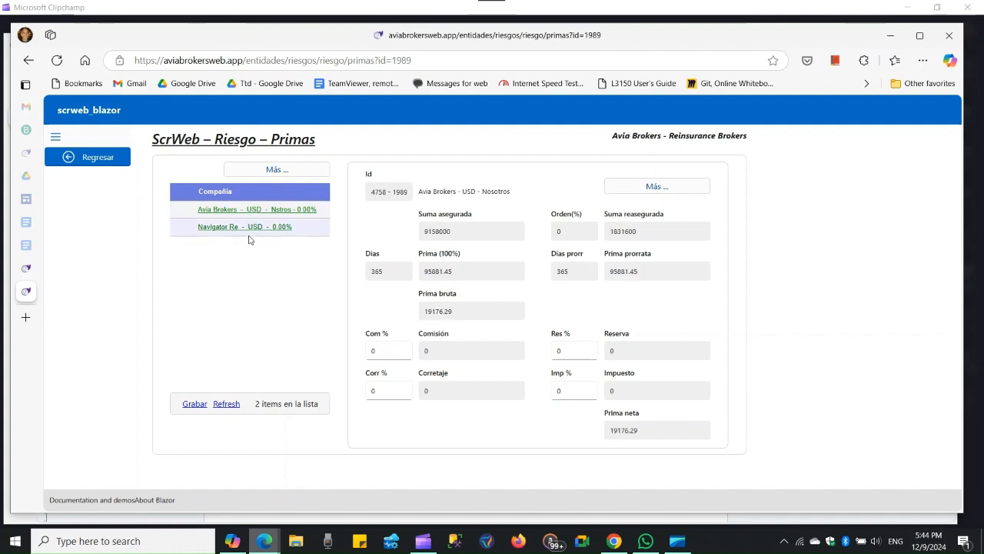
pyautogui.click(251, 230)
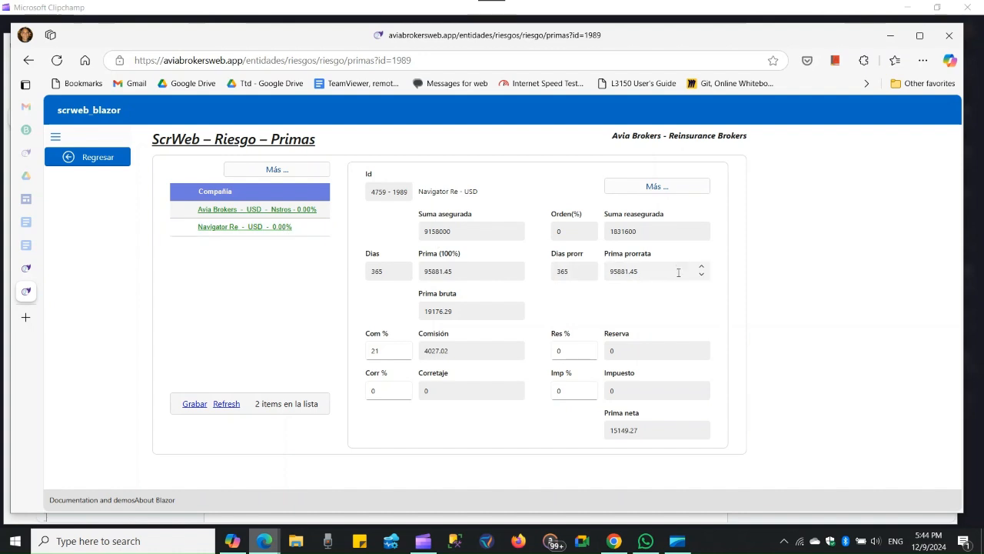
# Check the Prima prorrata of Avia Brokers and initialize the premiums from this endorsement's figures
pyautogui.click(266, 212)
pyautogui.click(659, 188)
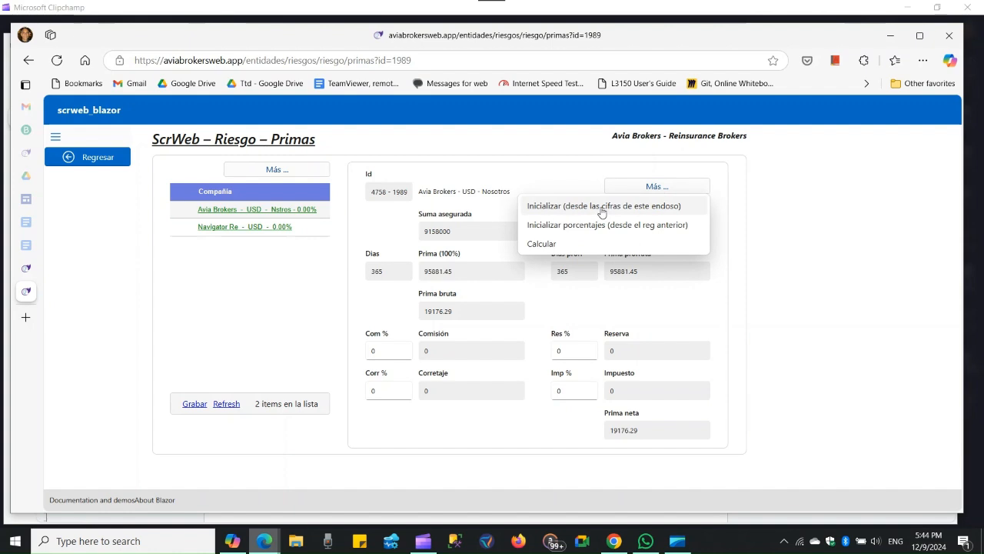
pyautogui.click(649, 271)
pyautogui.moveTo(649, 268); pyautogui.dragTo(609, 270)
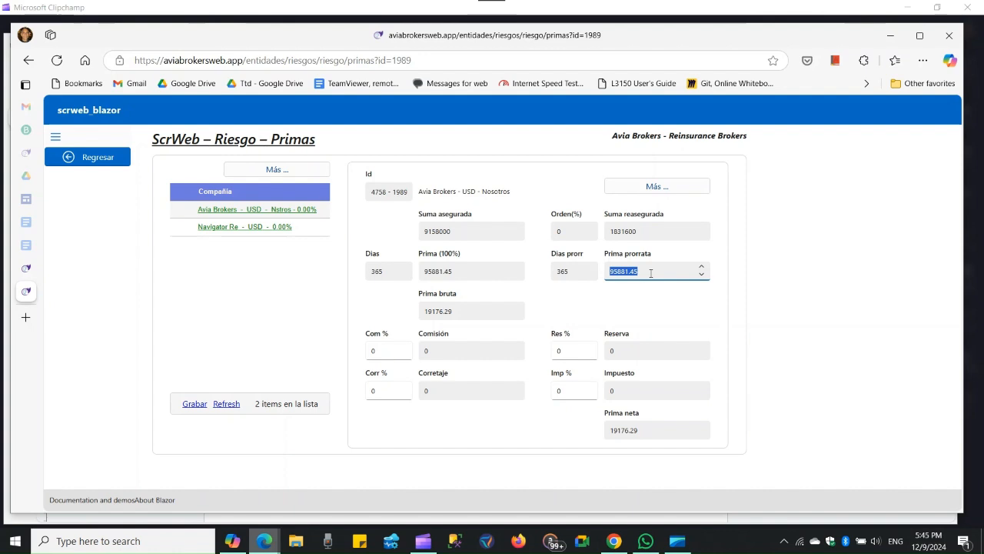
pyautogui.click(650, 187)
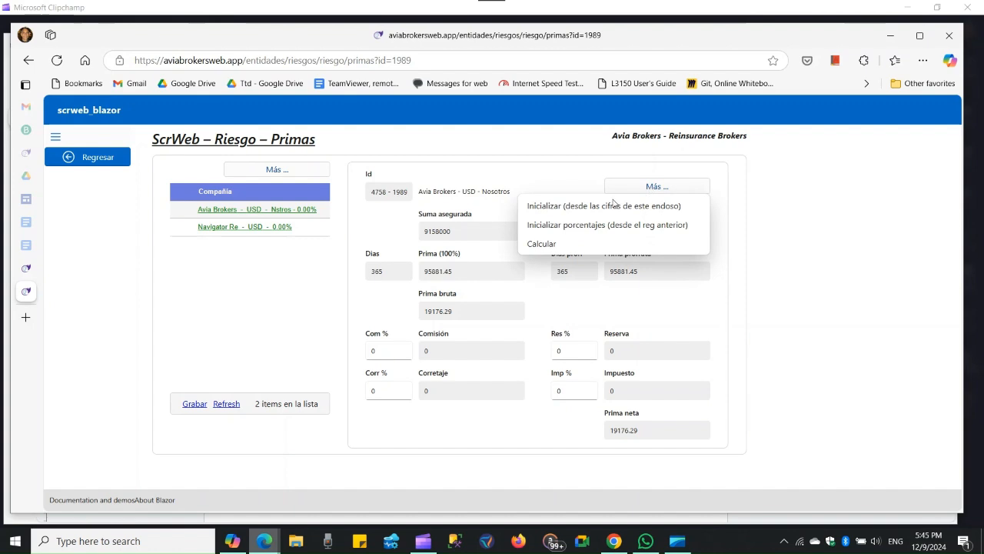
pyautogui.click(602, 206)
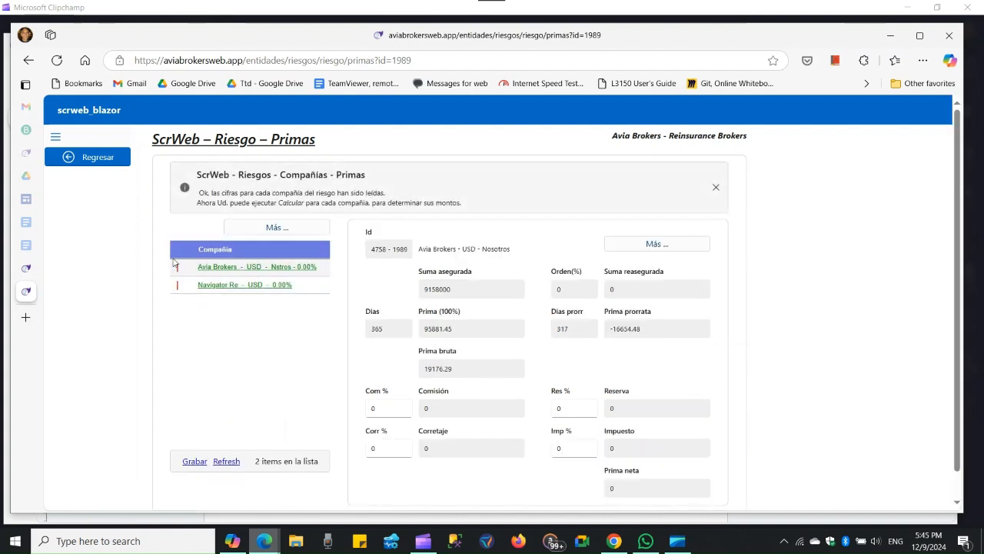
# Calculate the premium of Avia Brokers and check its Prima bruta and Prima neta
pyautogui.click(256, 268)
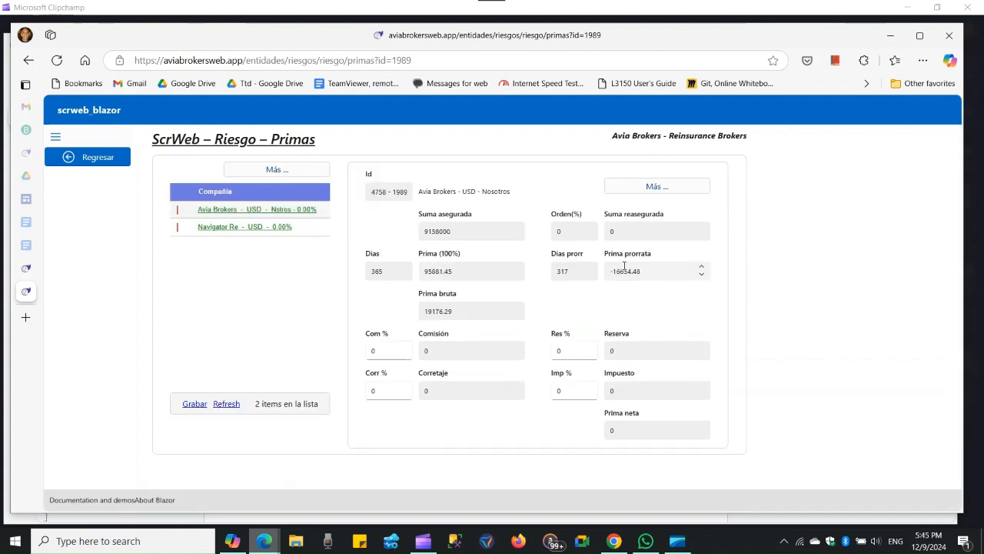
pyautogui.moveTo(651, 271); pyautogui.dragTo(606, 270)
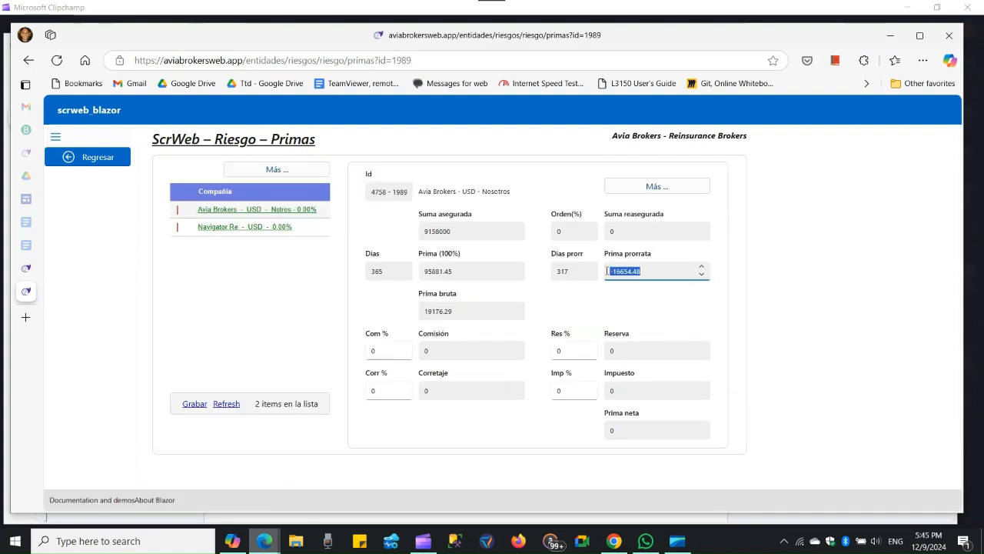
pyautogui.click(649, 188)
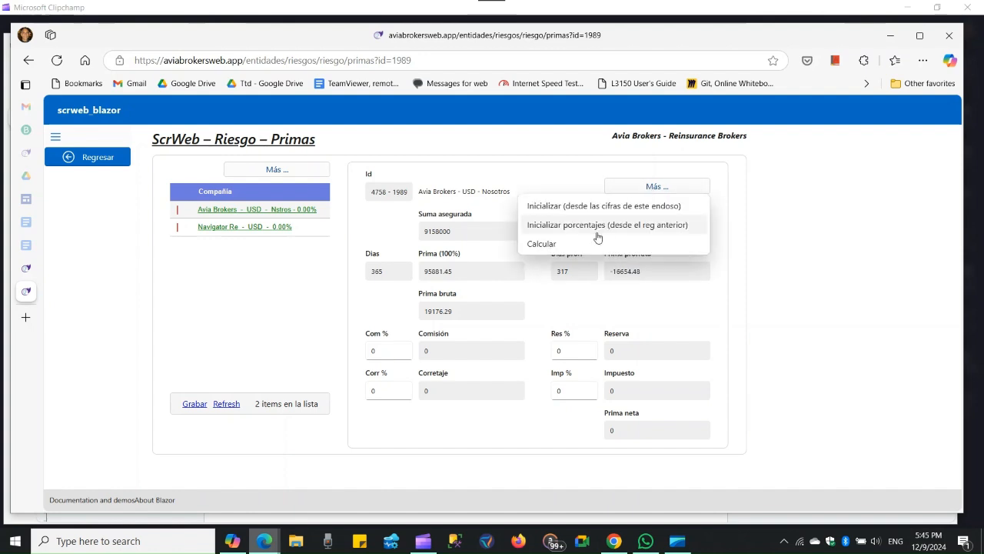
pyautogui.click(536, 244)
pyautogui.moveTo(459, 311); pyautogui.dragTo(388, 313)
pyautogui.moveTo(658, 430); pyautogui.dragTo(579, 426)
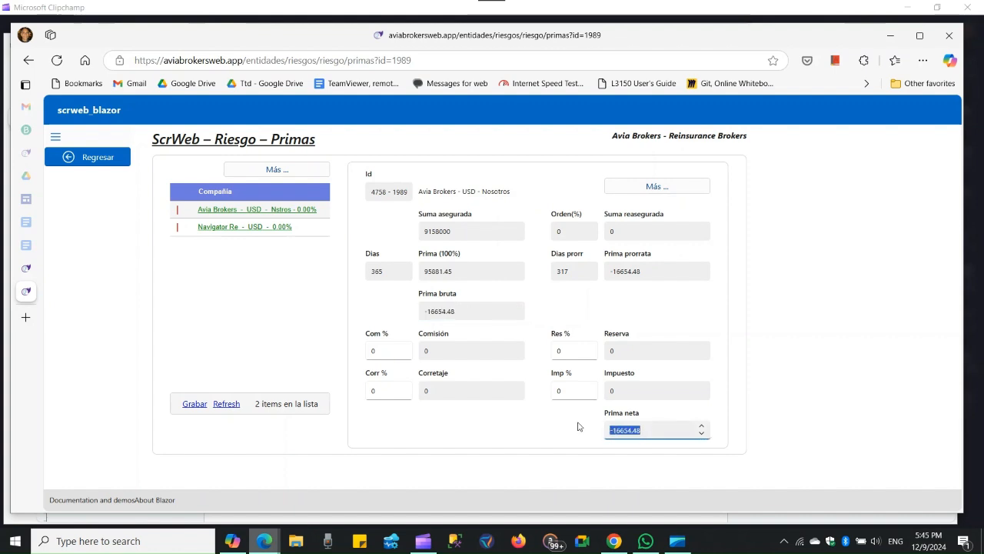
# Set the Com % of Navigator Re to 21 and calculate its premium
pyautogui.click(221, 227)
pyautogui.moveTo(389, 347); pyautogui.dragTo(354, 351)
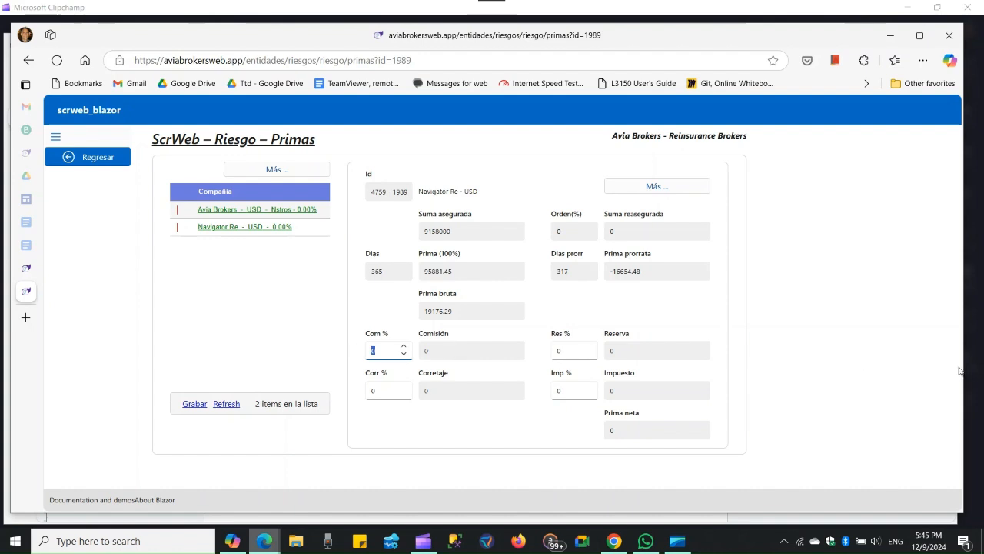
pyautogui.write('21')
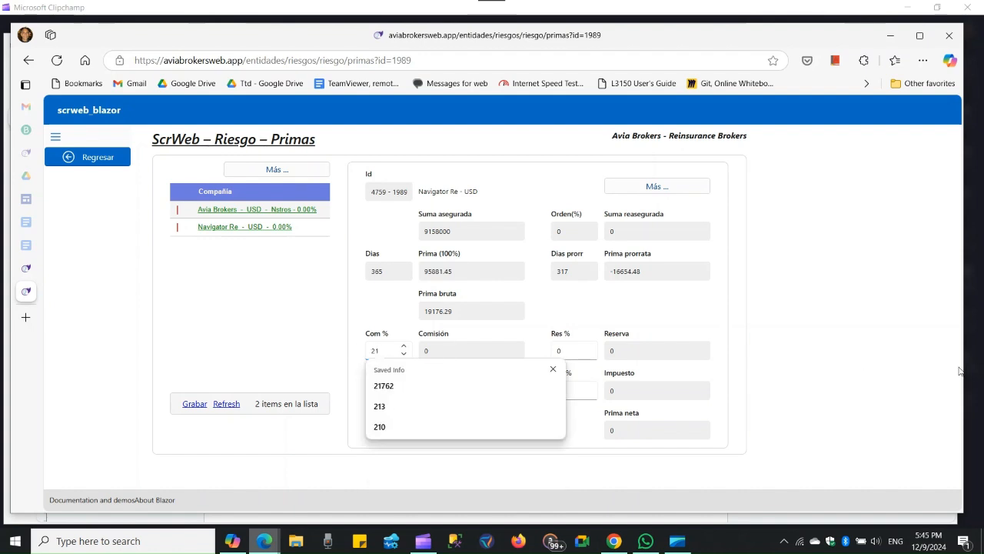
pyautogui.press('Tab')
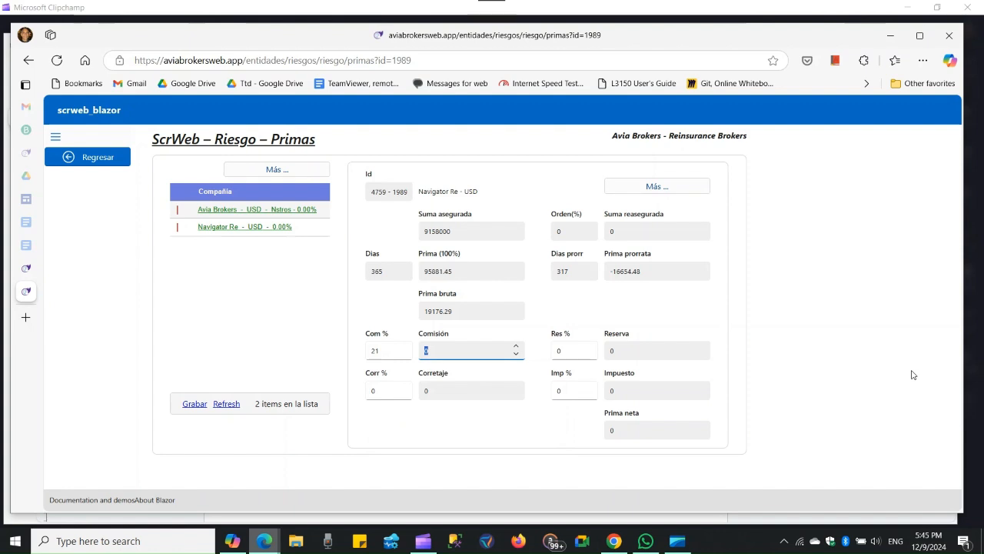
pyautogui.click(648, 188)
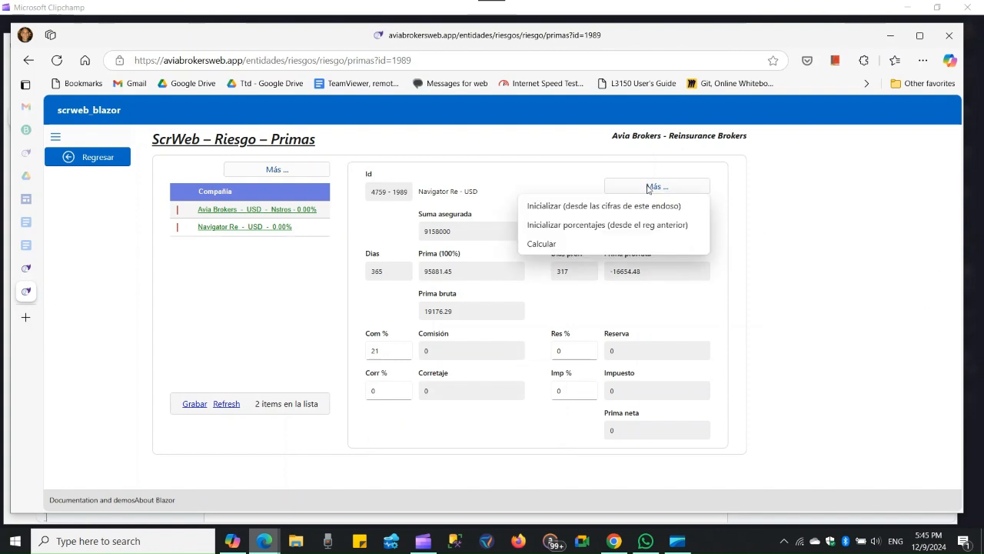
pyautogui.click(538, 244)
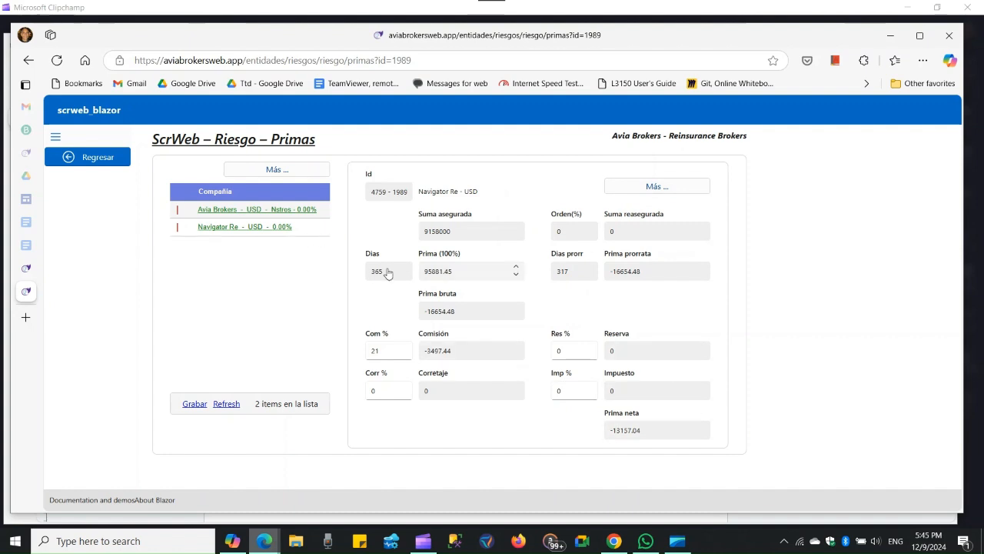
# Compare the calculated premiums of Avia Brokers and Navigator Re, checking the Prima neta
pyautogui.click(283, 213)
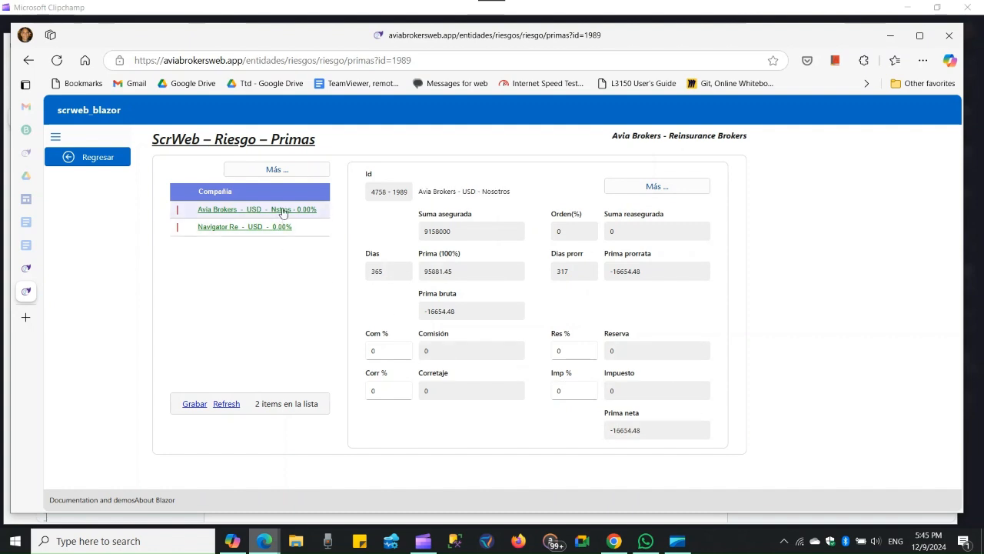
pyautogui.click(281, 228)
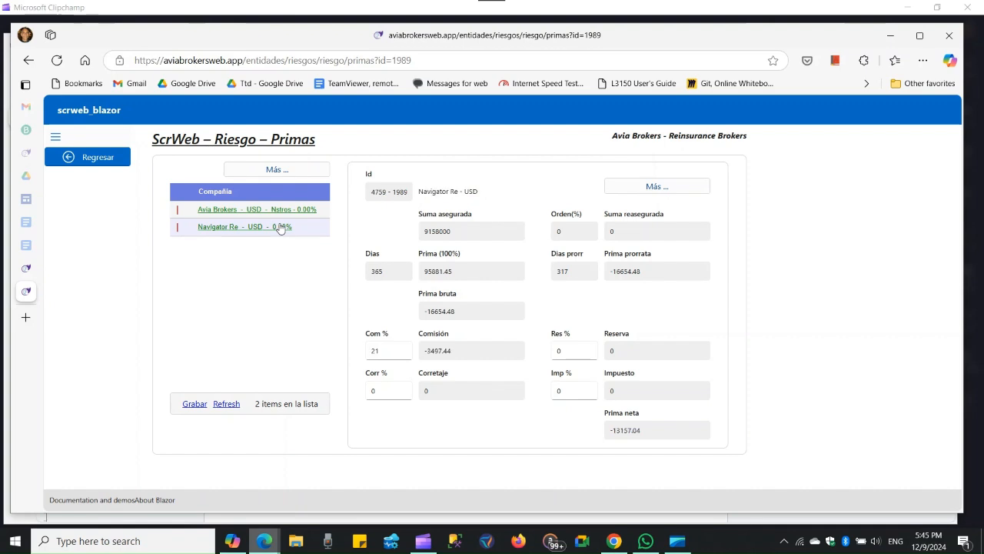
pyautogui.moveTo(646, 430); pyautogui.dragTo(576, 433)
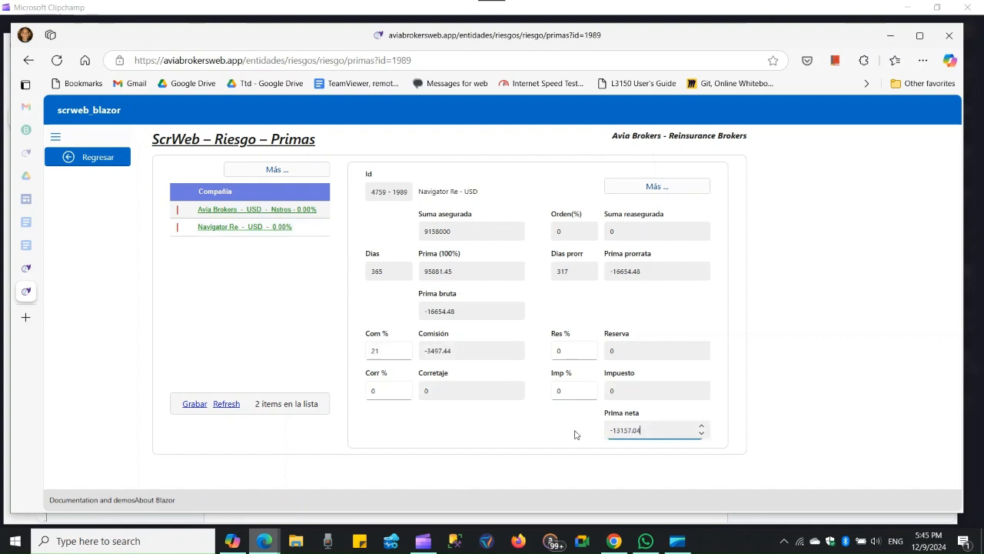
pyautogui.click(239, 211)
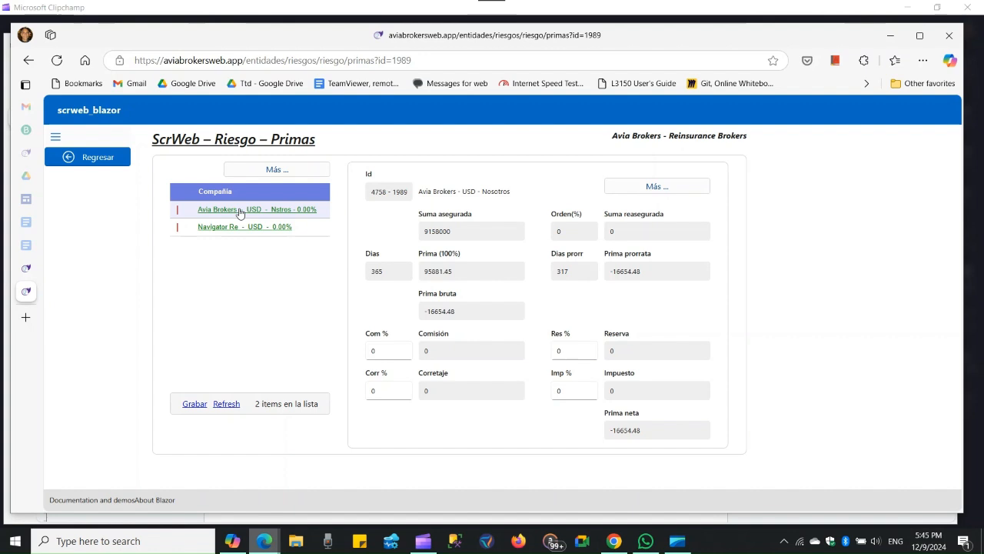
# Examine the option to initialize percentages from the previous record and the Com %, Corr %, Res % and Imp % of Avia Brokers
pyautogui.click(662, 190)
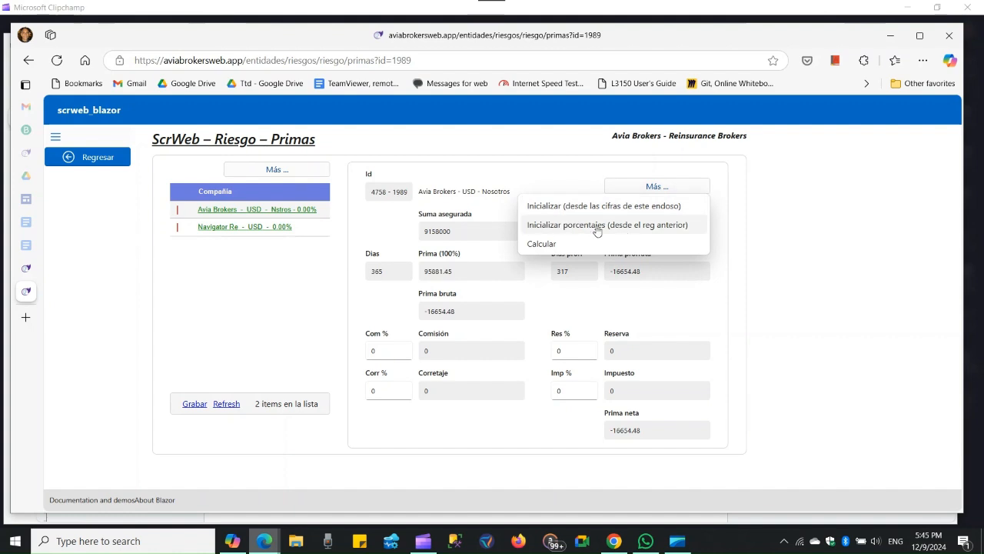
pyautogui.click(598, 232)
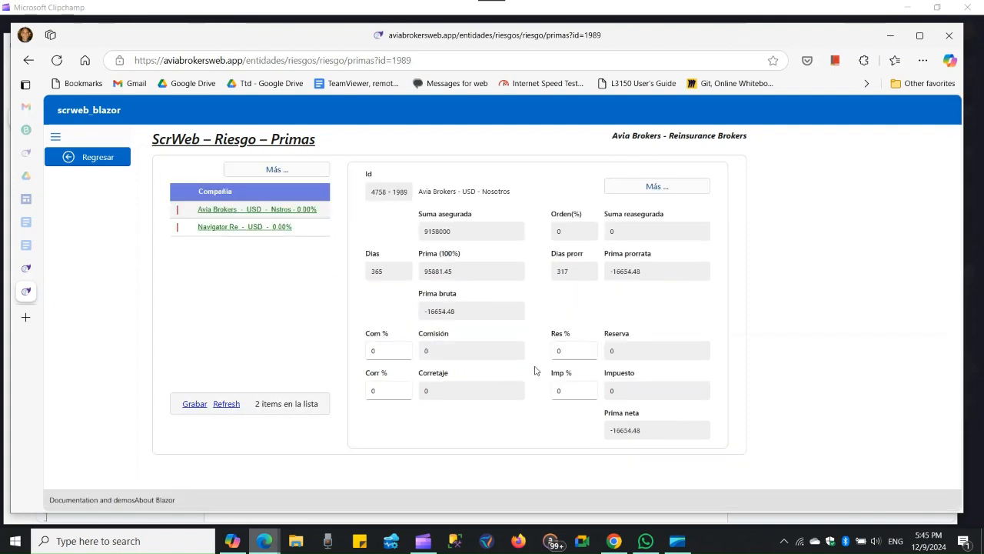
pyautogui.click(379, 390)
pyautogui.click(378, 351)
pyautogui.click(570, 352)
pyautogui.click(567, 390)
pyautogui.click(666, 190)
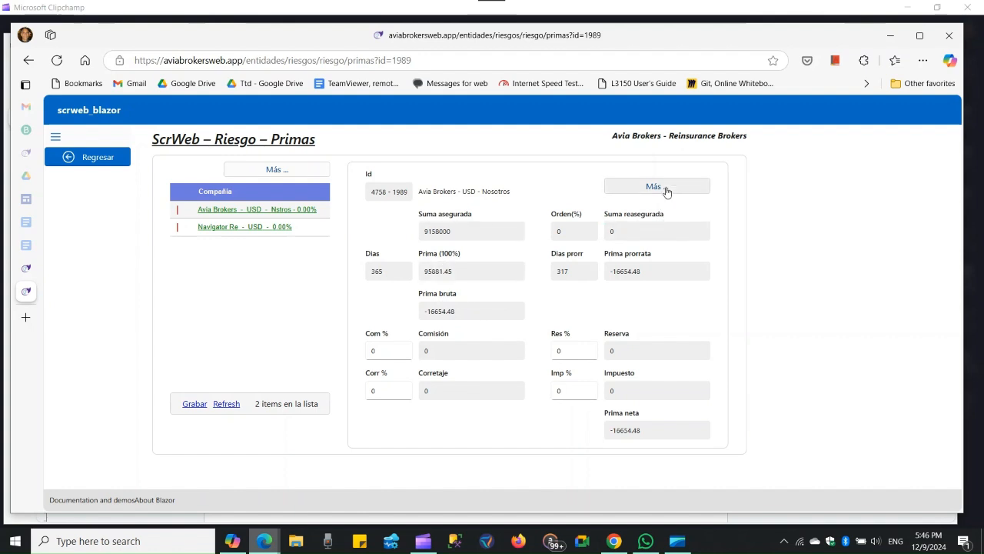
# Examine the percentages of Navigator Re and its options to initialize percentages and calculate
pyautogui.click(216, 229)
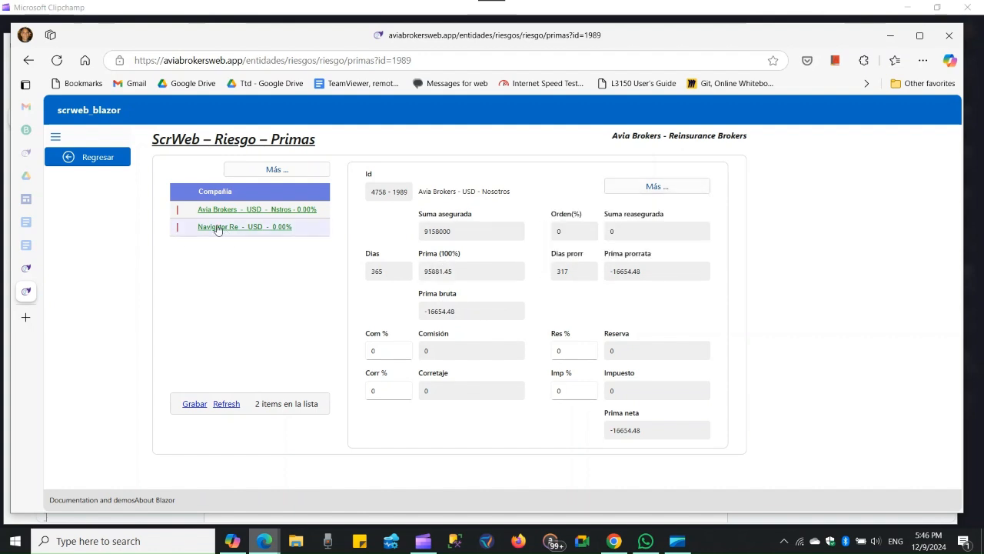
pyautogui.click(565, 349)
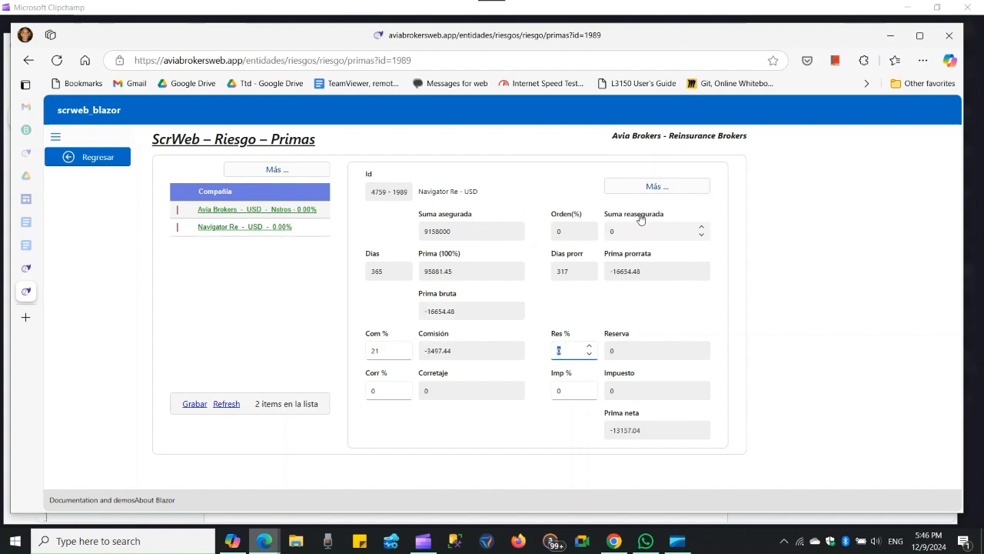
pyautogui.click(657, 185)
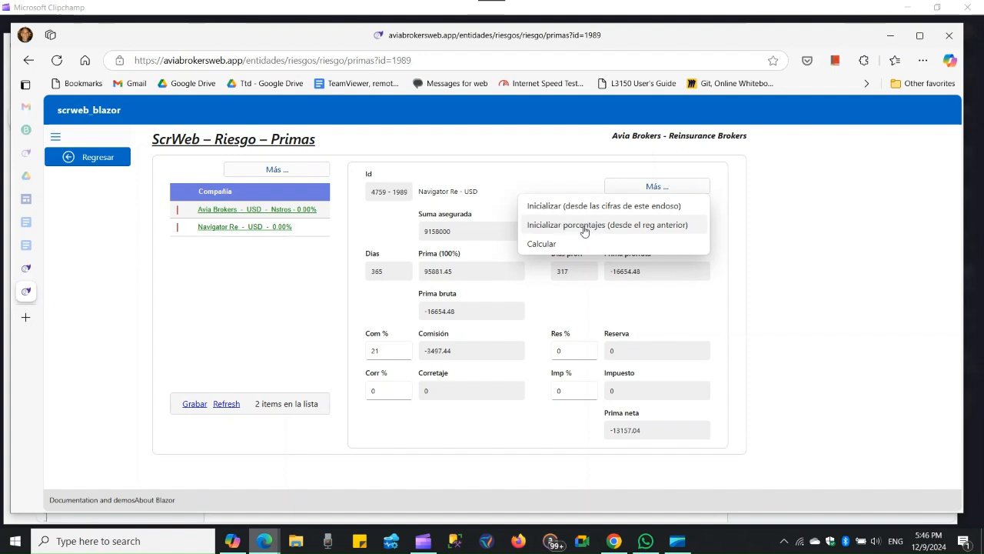
pyautogui.click(777, 262)
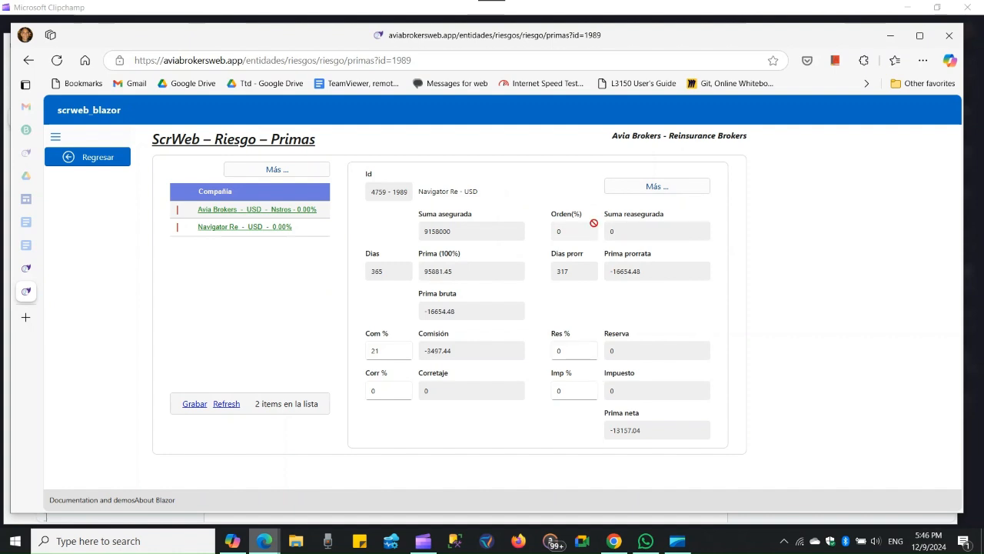
pyautogui.click(656, 187)
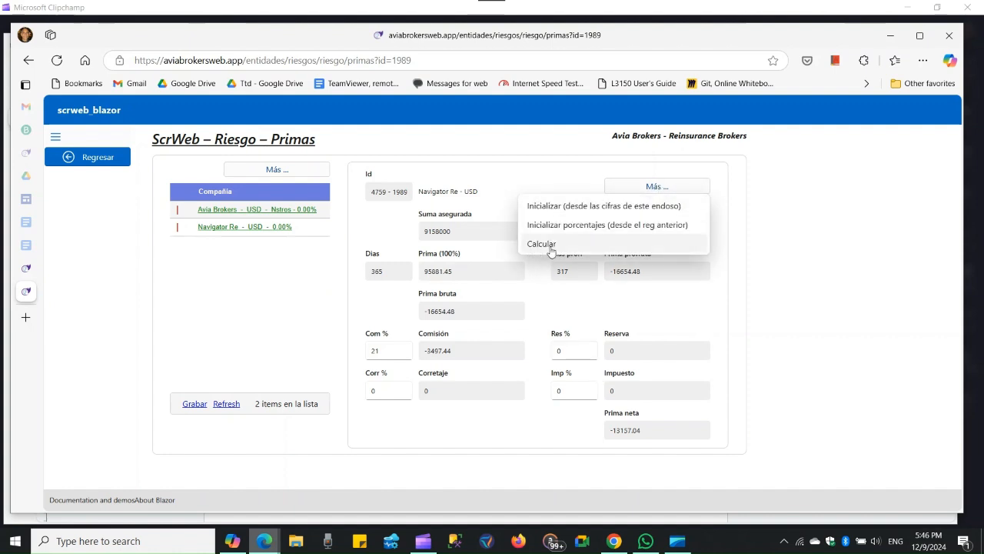
# Open Construir cuotas for the risk
pyautogui.click(282, 170)
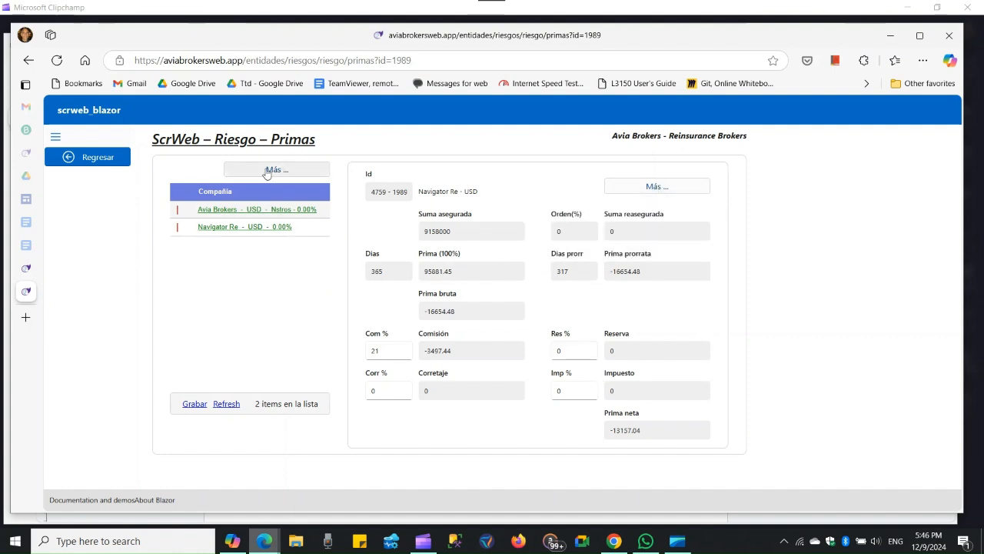
pyautogui.click(269, 172)
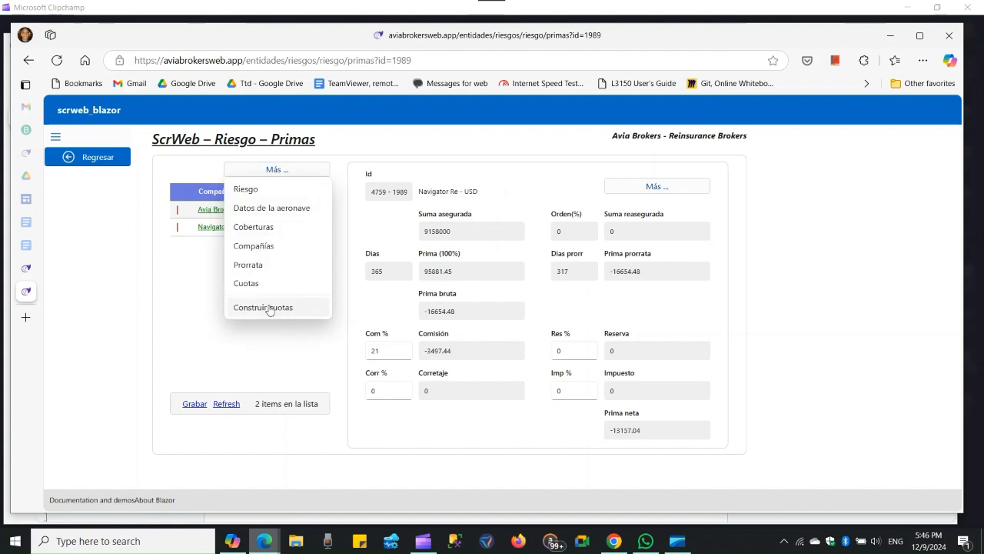
pyautogui.click(265, 308)
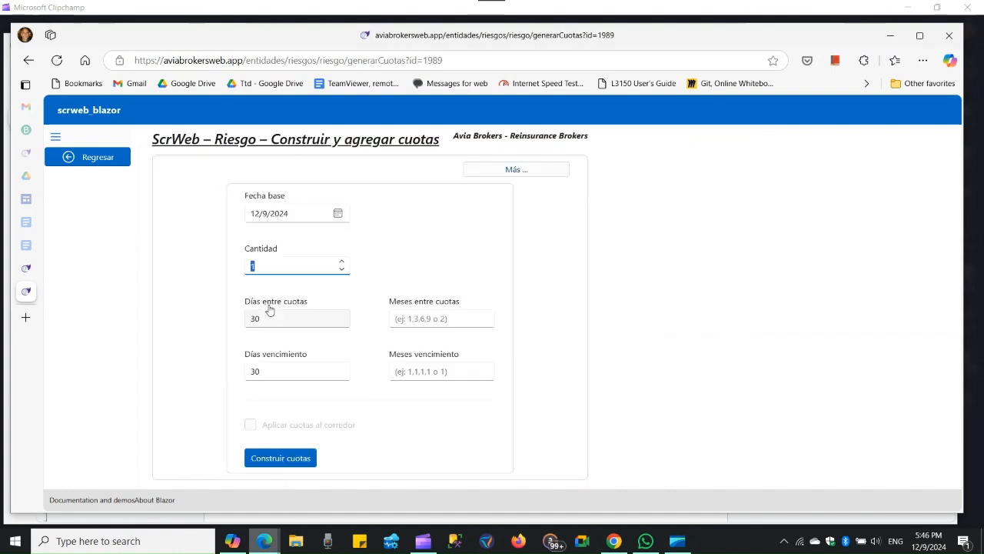
# Build one cuota using Fecha base 12/9/2024, with 45 días entre cuotas and 30 días vencimiento
pyautogui.click(263, 267)
pyautogui.click(667, 283)
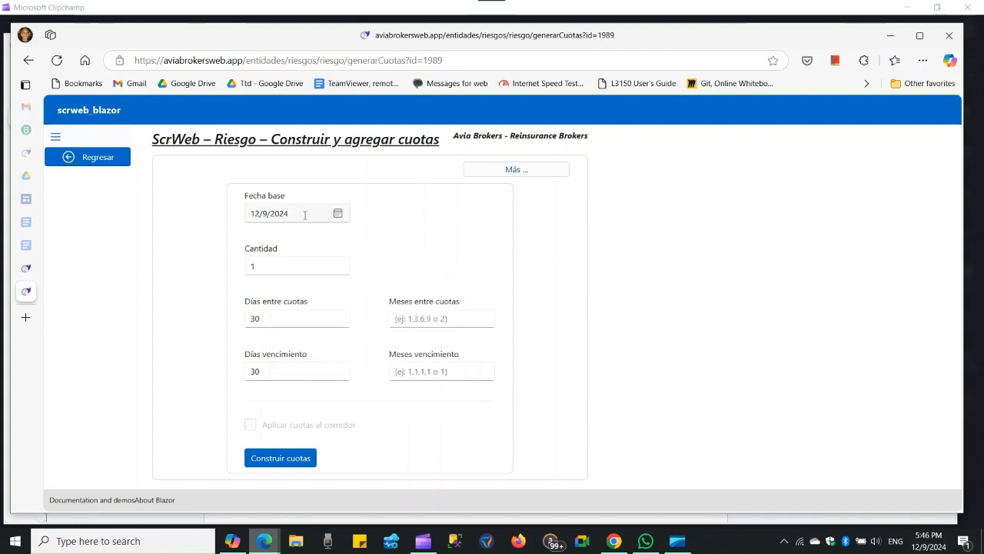
pyautogui.moveTo(297, 213); pyautogui.dragTo(238, 217)
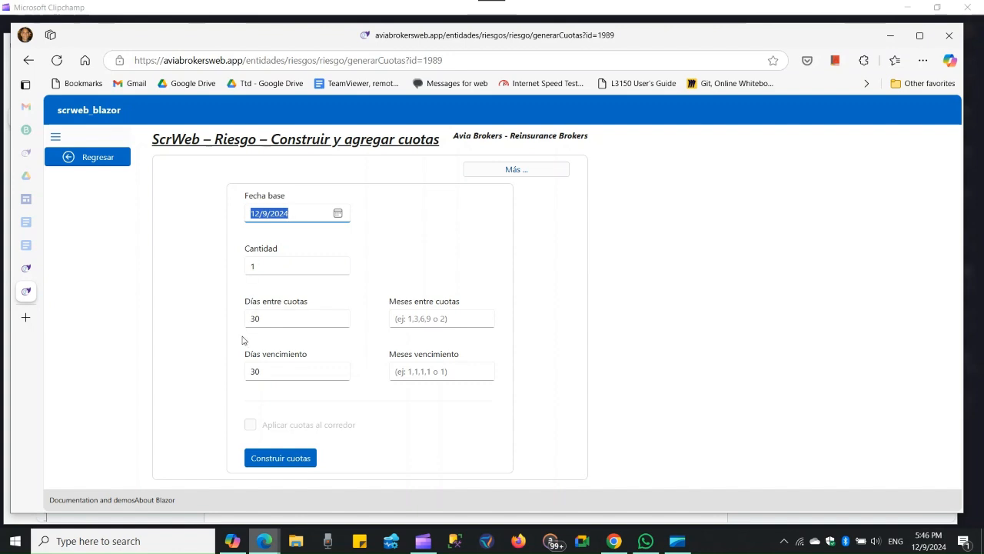
pyautogui.click(265, 319)
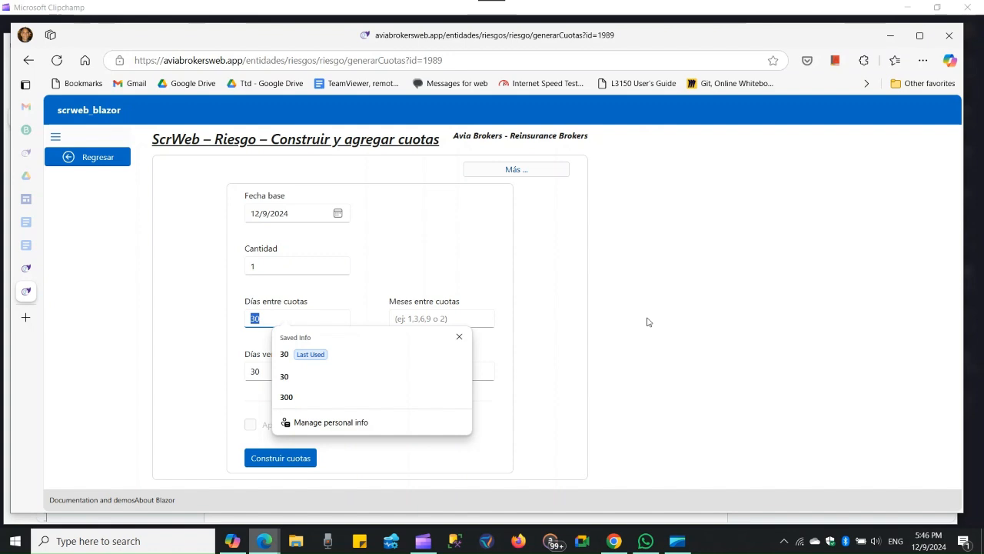
pyautogui.write('45')
pyautogui.press('Tab')
pyautogui.press('Tab')
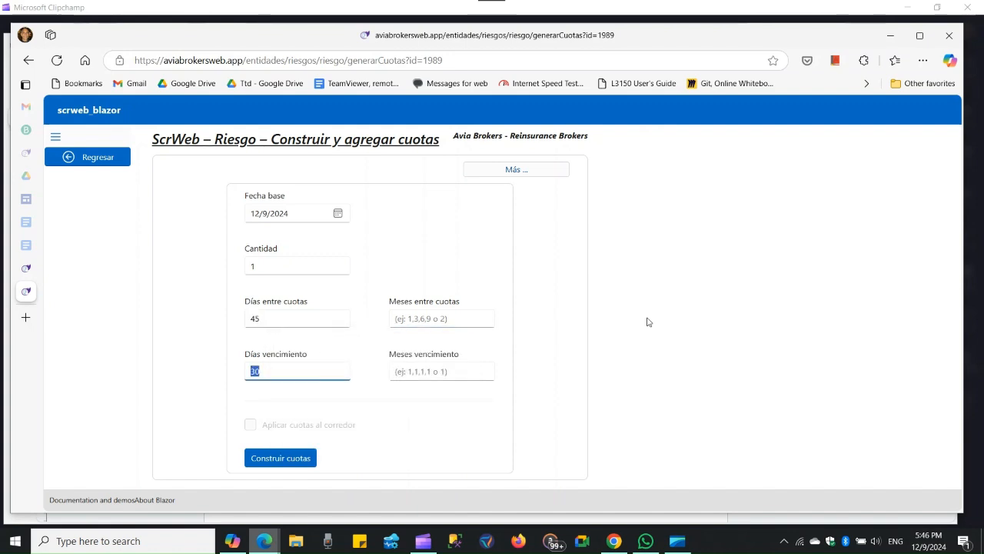
pyautogui.press('Tab')
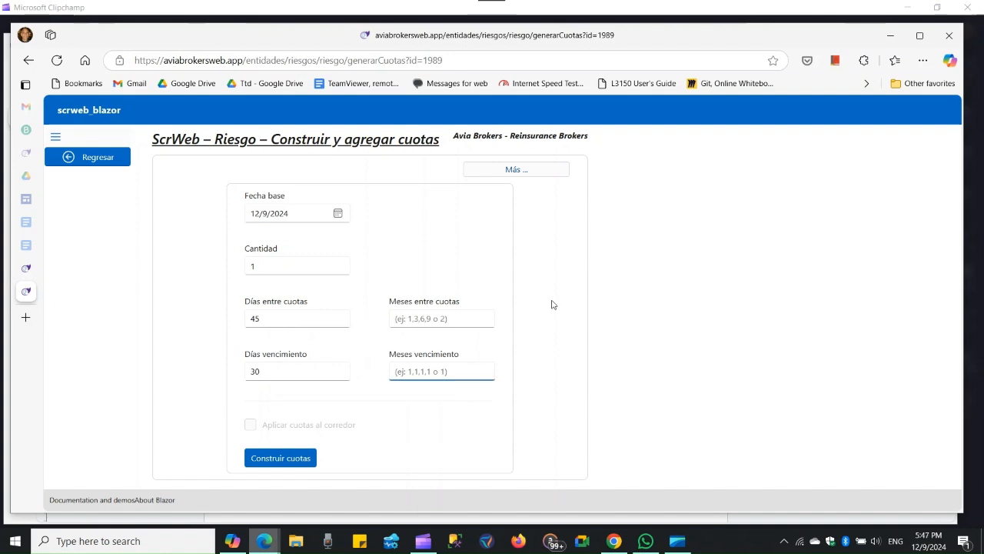
pyautogui.click(282, 461)
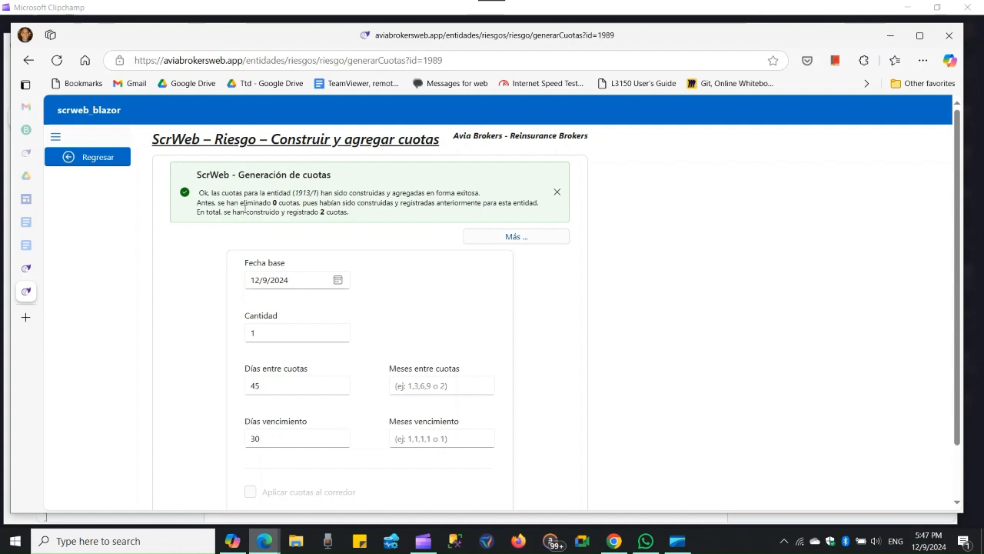
# Check the generation result, then open the risk's cuotas and examine their due dates and the details of Navigator Re's cuota
pyautogui.moveTo(244, 212); pyautogui.dragTo(358, 217)
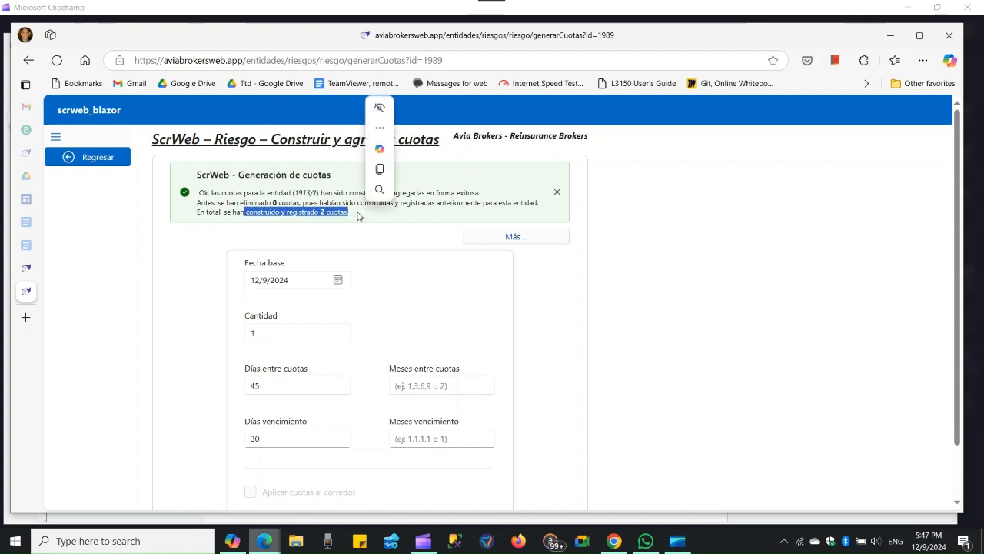
pyautogui.click(514, 237)
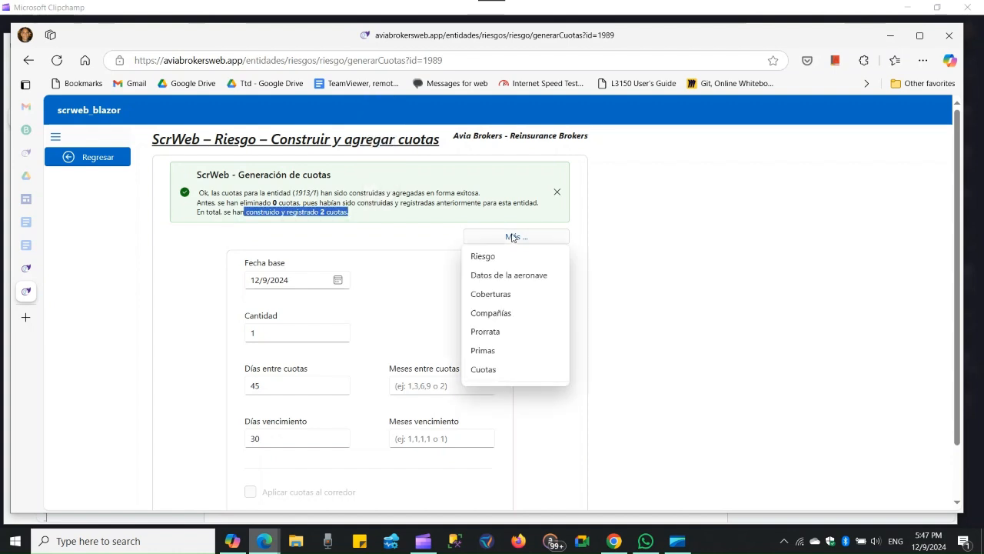
pyautogui.click(490, 373)
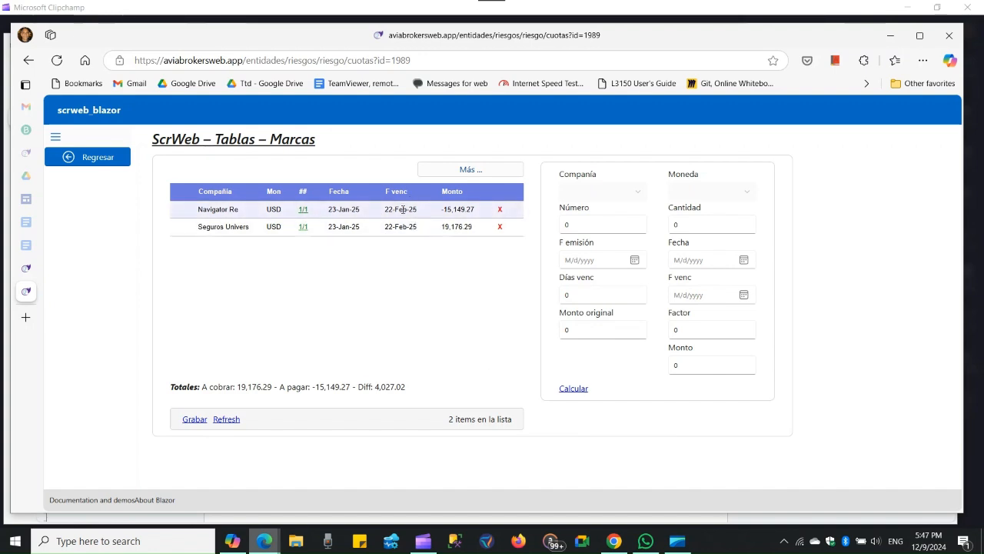
pyautogui.moveTo(387, 209); pyautogui.dragTo(420, 213)
pyautogui.click(304, 230)
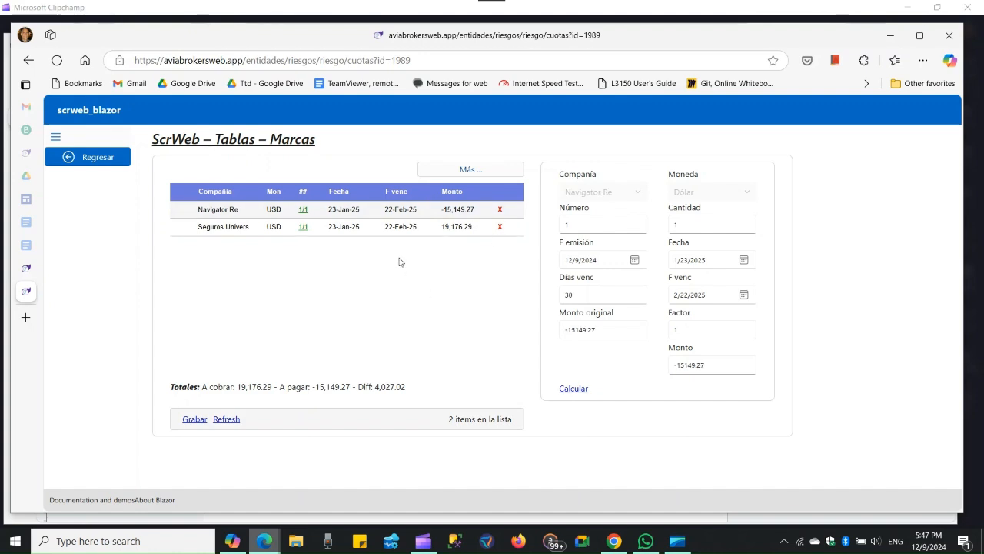
# Open the risk's details and review the endorsement's number, dates, day counts and general data
pyautogui.click(467, 171)
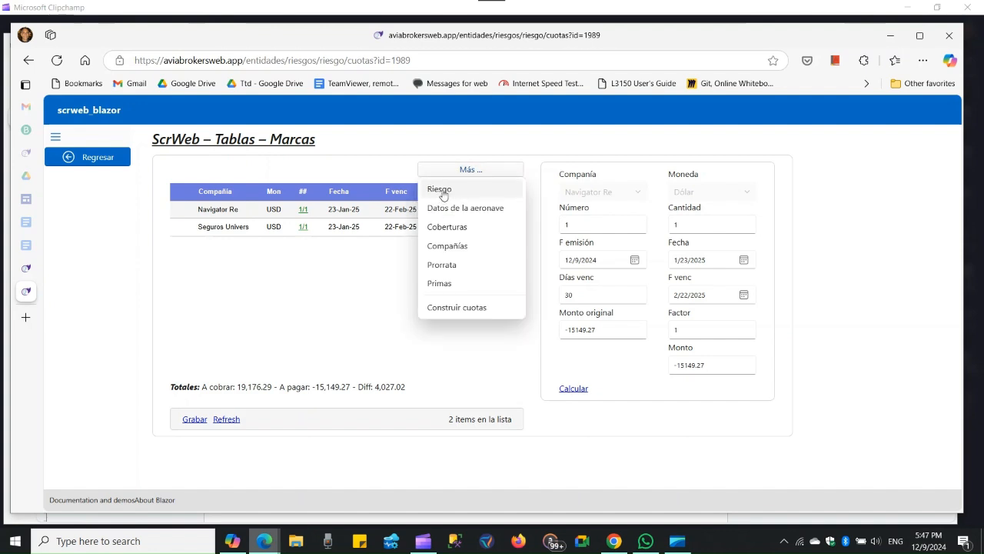
pyautogui.click(441, 190)
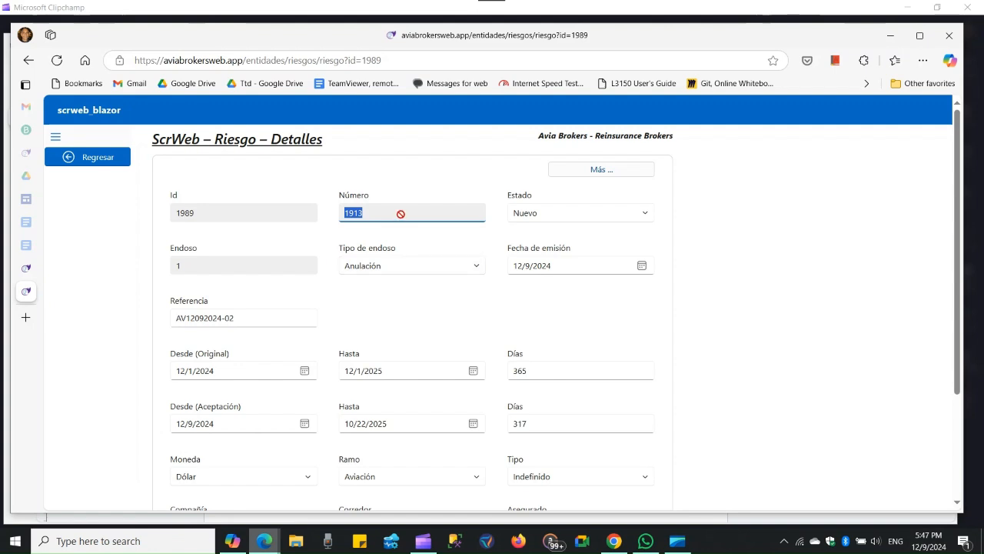
pyautogui.scroll(-3, 699, 354)
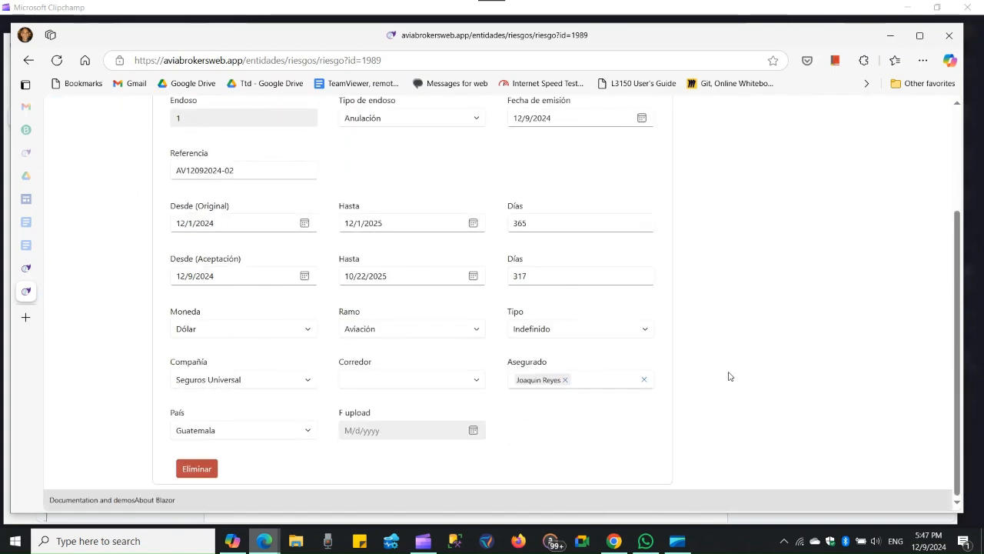
pyautogui.scroll(3, 730, 376)
pyautogui.scroll(-1, 730, 376)
pyautogui.scroll(2, 729, 376)
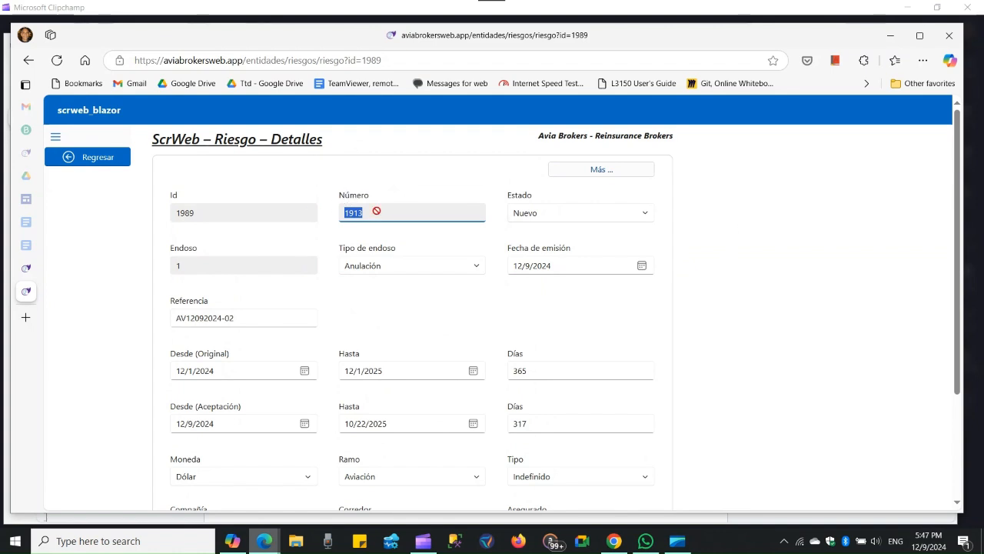
pyautogui.click(553, 372)
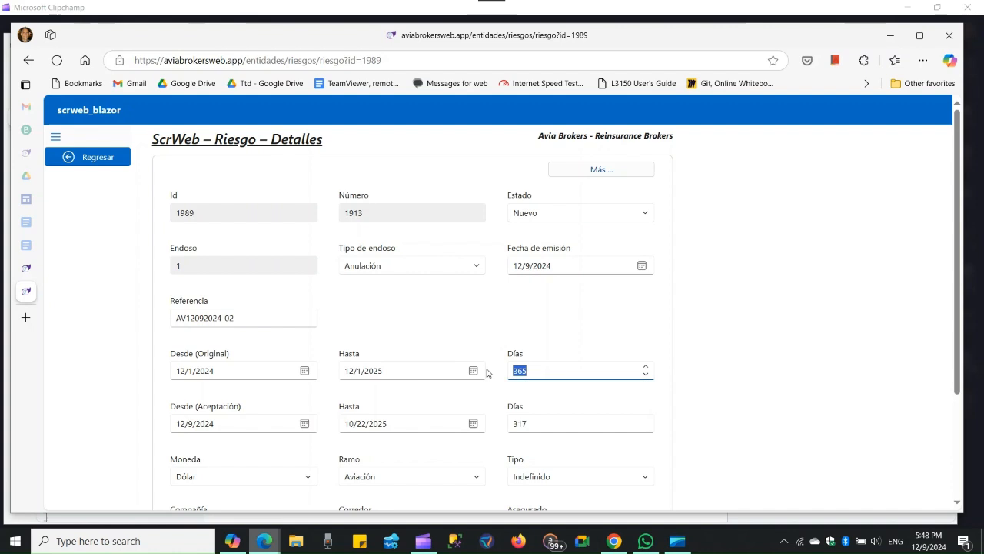
pyautogui.click(379, 213)
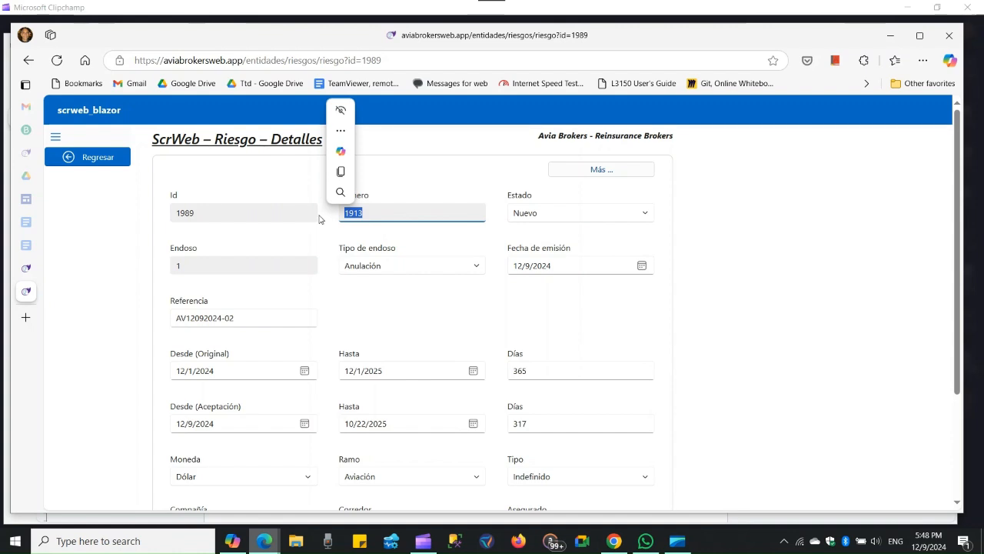
pyautogui.click(761, 287)
# Delete the Anulación endorsement from the risk's details
pyautogui.scroll(-2, 760, 288)
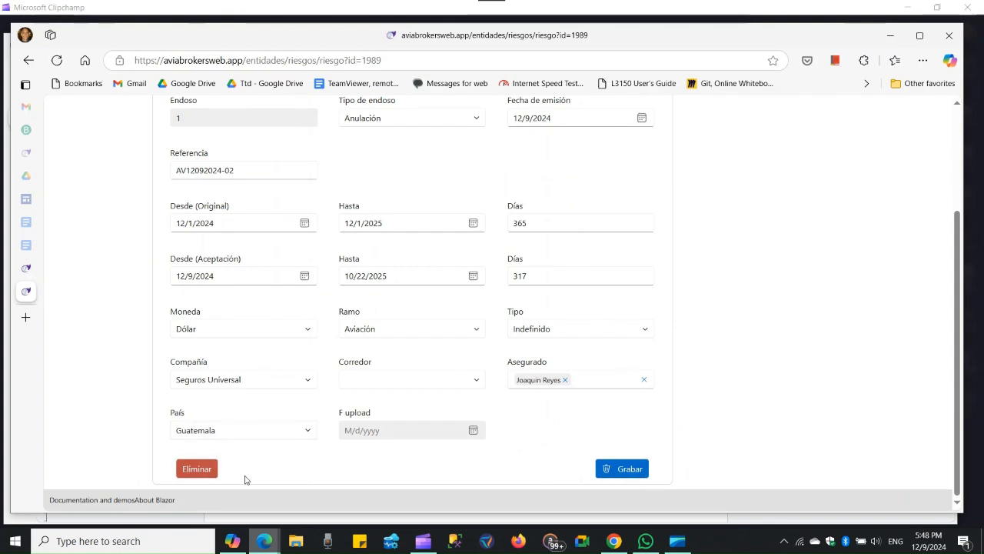
pyautogui.scroll(2, 742, 416)
pyautogui.scroll(-2, 742, 416)
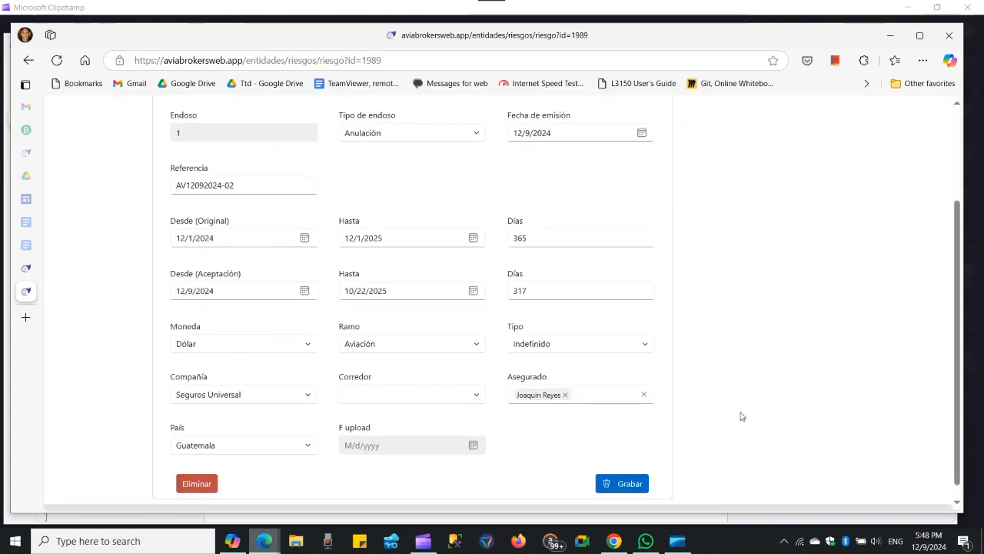
pyautogui.click(629, 469)
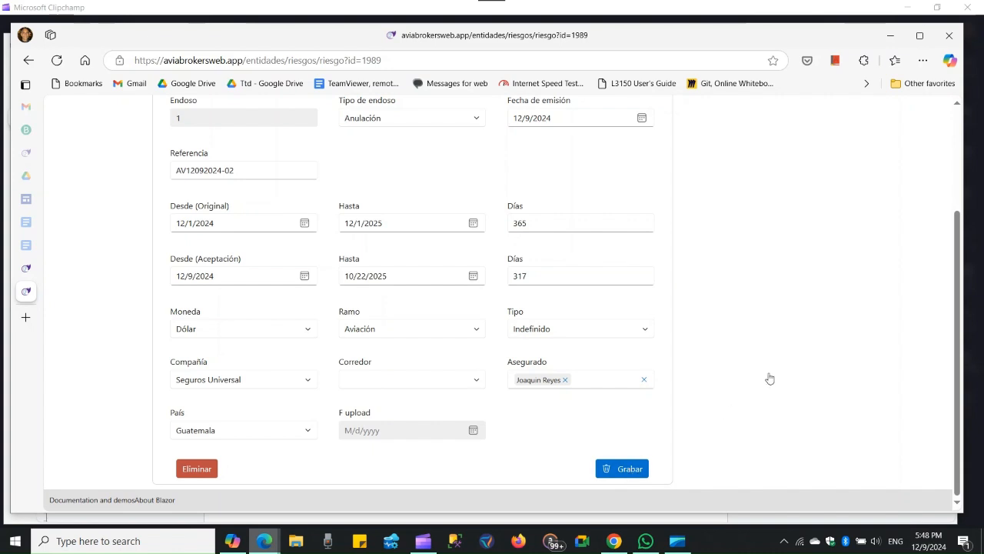
pyautogui.moveTo(295, 188); pyautogui.dragTo(324, 190)
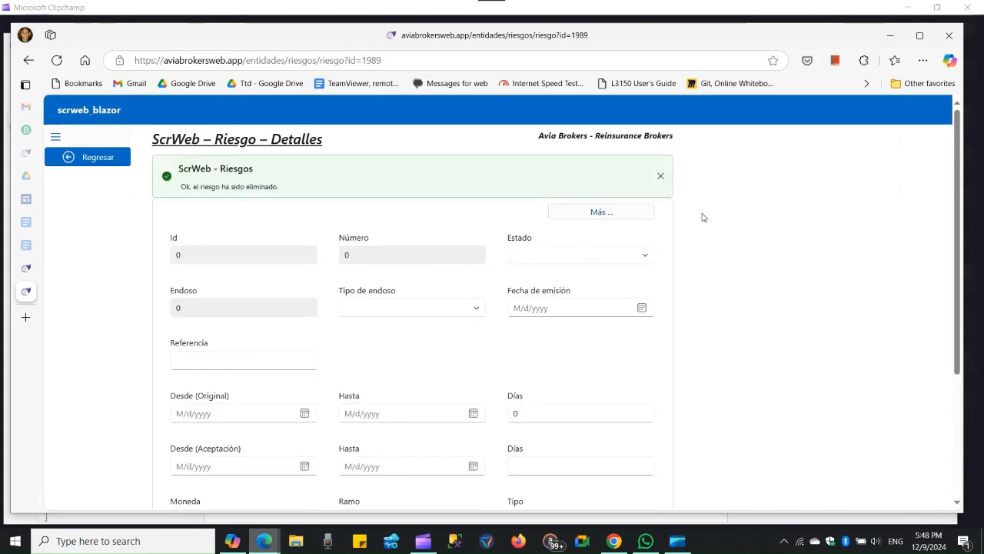
# Return to the risks list and reapply the existing number filter to check which records remain
pyautogui.click(91, 159)
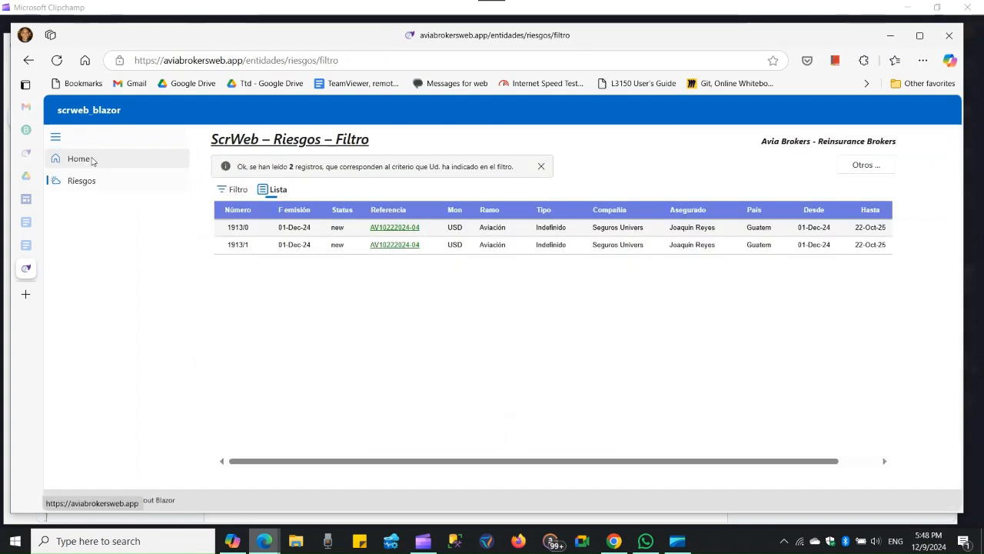
pyautogui.click(237, 190)
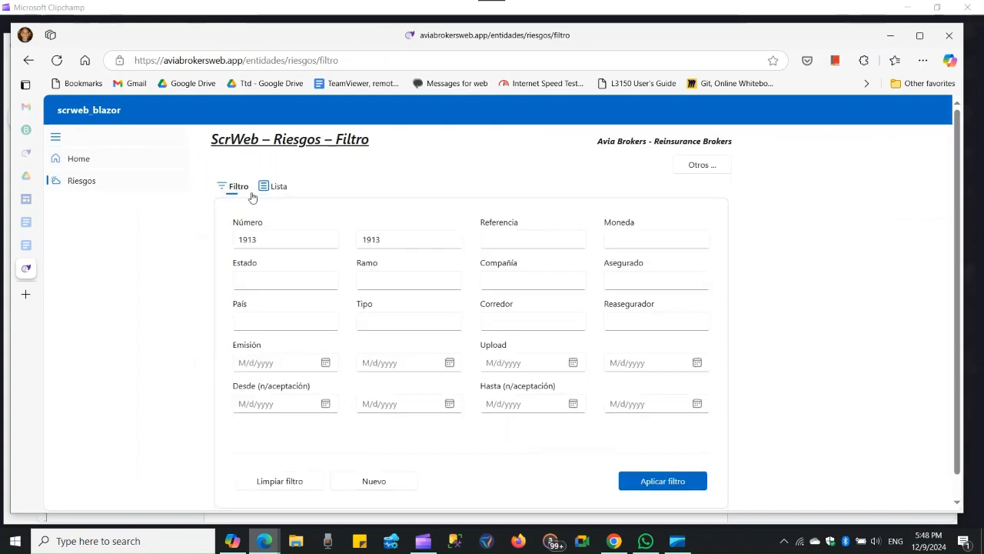
pyautogui.click(659, 482)
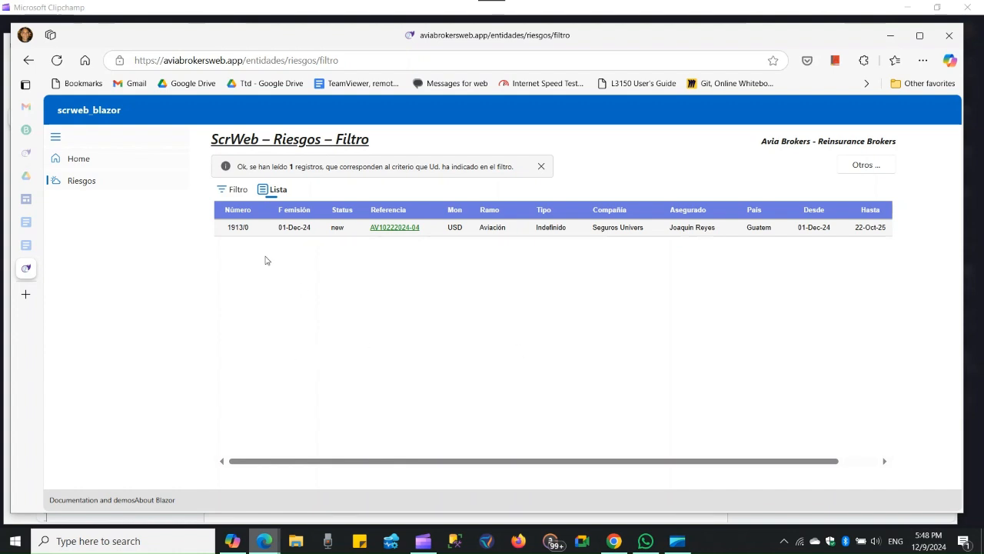
pyautogui.moveTo(228, 228); pyautogui.dragTo(244, 228)
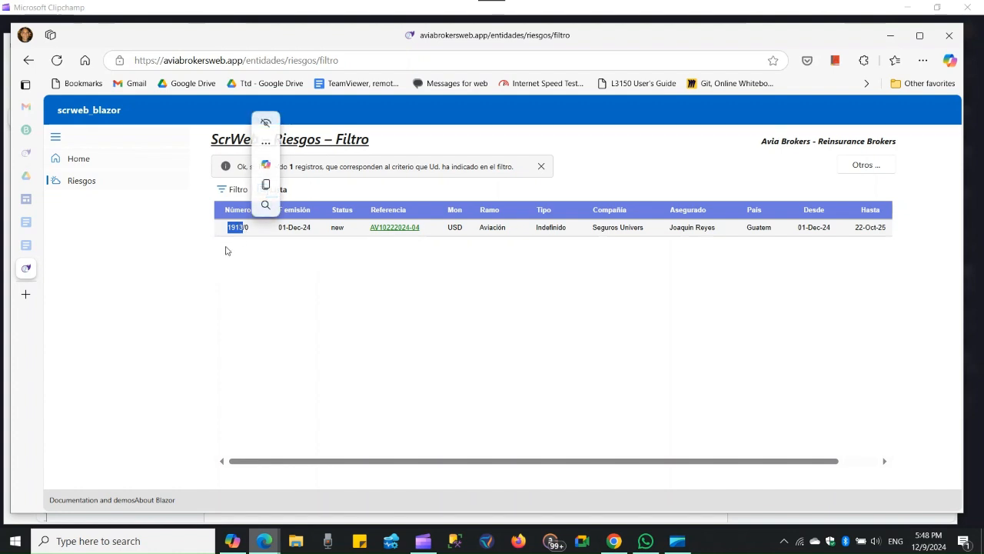